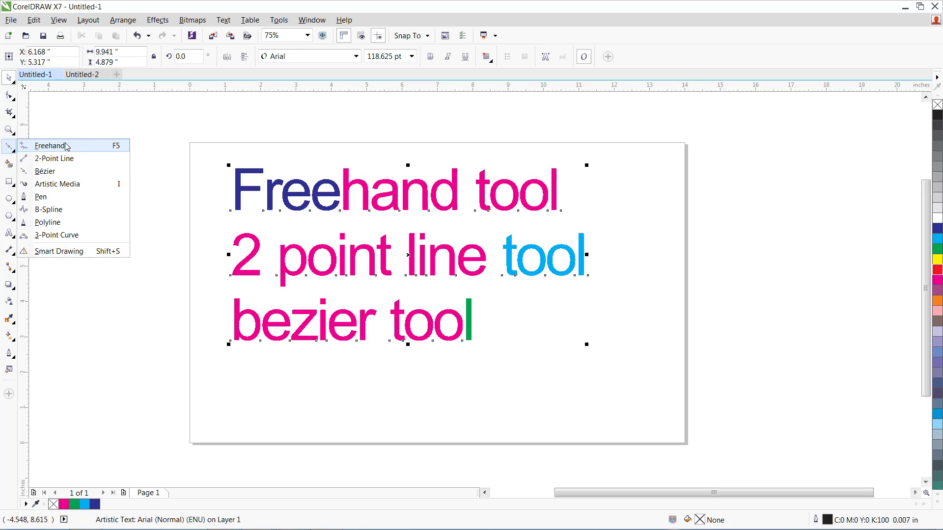
Switch to the blank Untitled-2 document
click(67, 171)
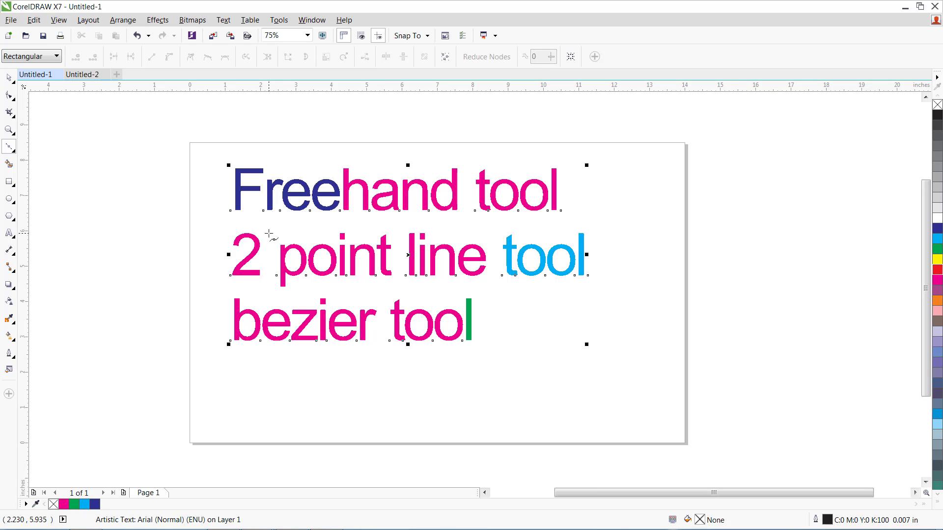
click(86, 75)
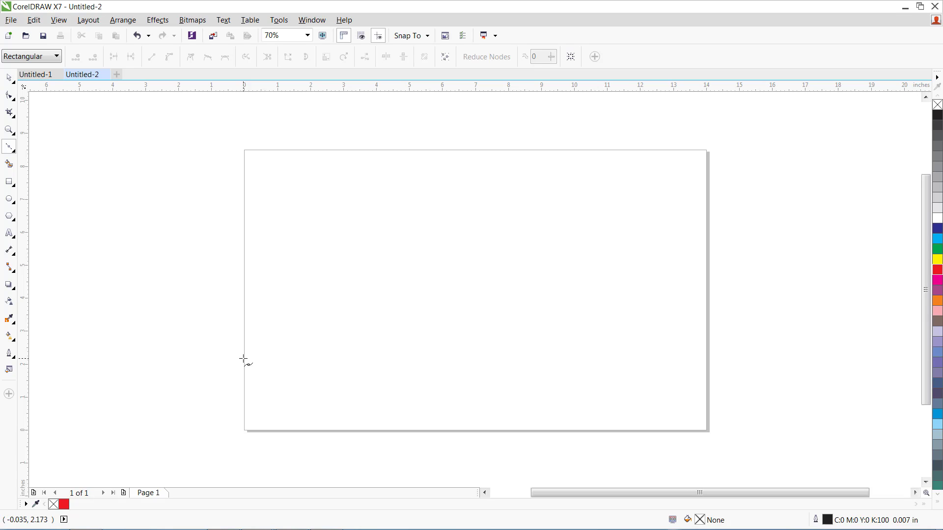
mouse_move(243, 359)
mouse_down()
mouse_move(278, 349)
mouse_move(251, 354)
mouse_up()
click(9, 77)
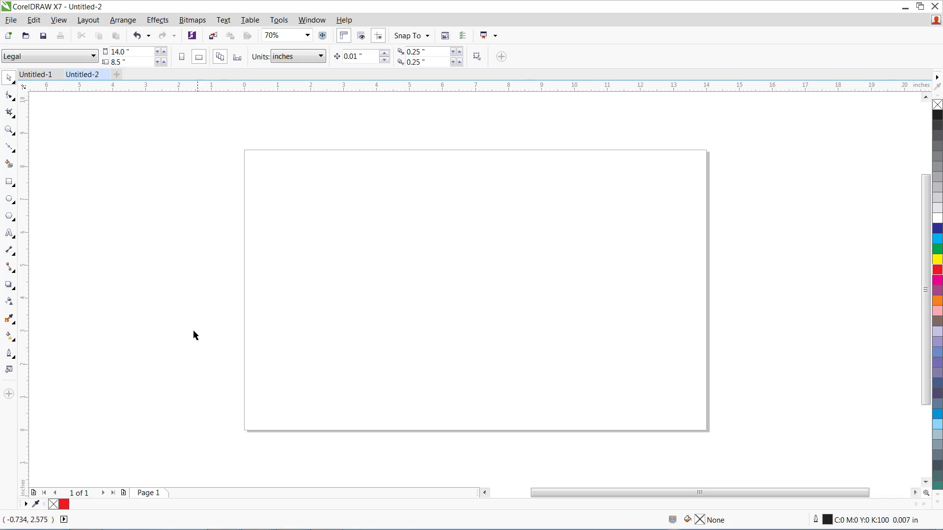
Draw a closed wavy Freehand outline about 14.4 by 4.6 inches across the lower half of the page
click(9, 153)
click(48, 147)
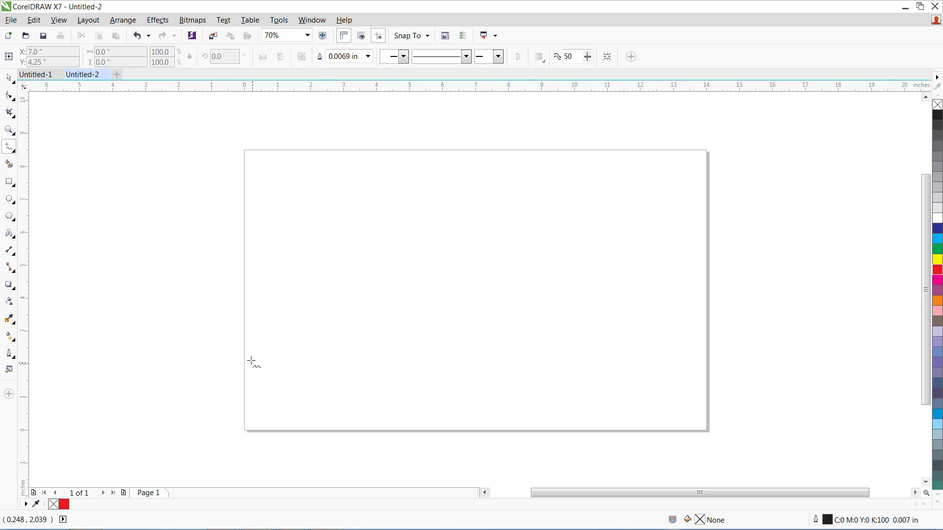
mouse_move(244, 354)
mouse_down()
mouse_move(356, 326)
mouse_move(413, 293)
mouse_move(437, 303)
mouse_move(642, 300)
mouse_move(658, 314)
mouse_move(700, 316)
mouse_move(715, 332)
mouse_move(712, 430)
mouse_move(572, 438)
mouse_move(239, 430)
mouse_move(246, 354)
mouse_up()
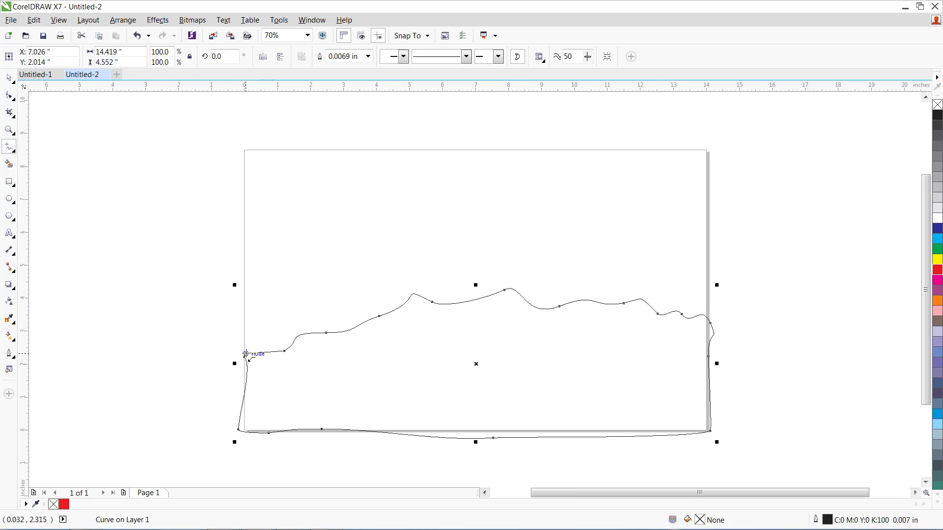
click(10, 78)
drag(224, 346, 269, 368)
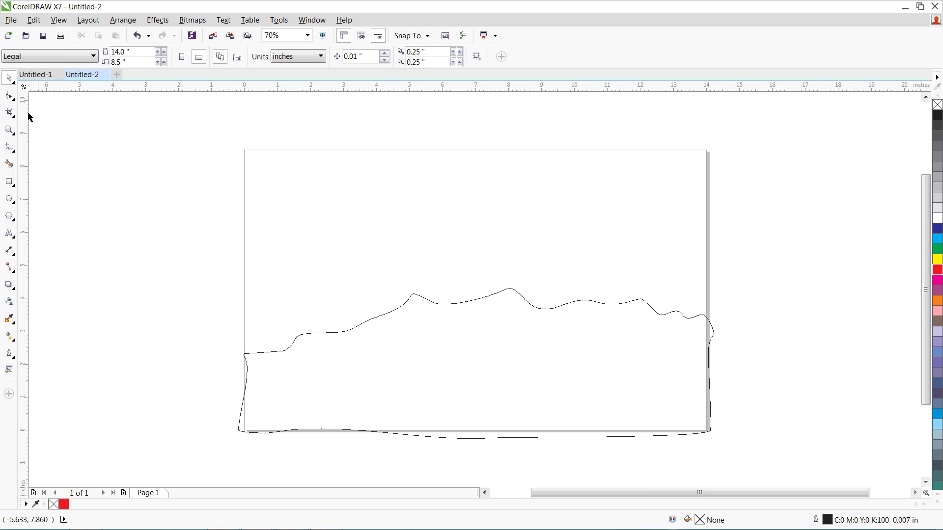
Fill the closed freehand outline with cyan and delete it
click(10, 95)
click(9, 78)
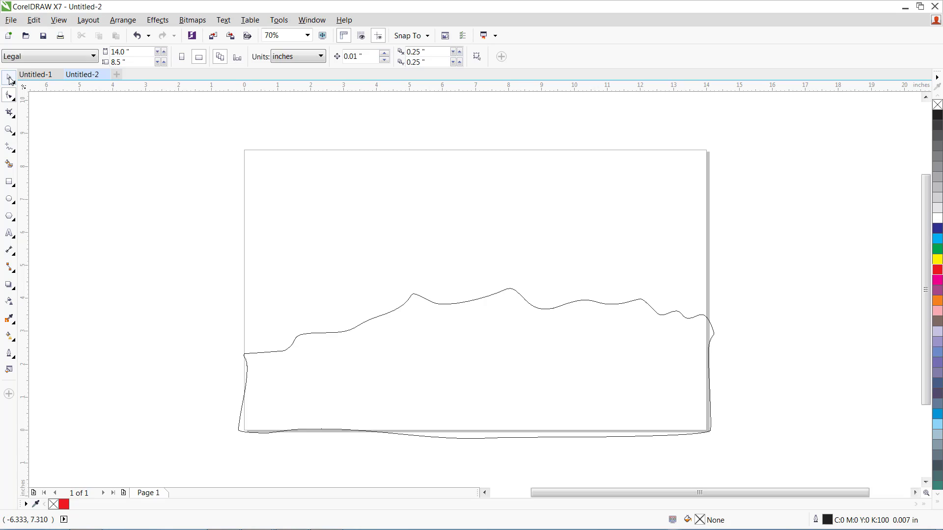
click(343, 334)
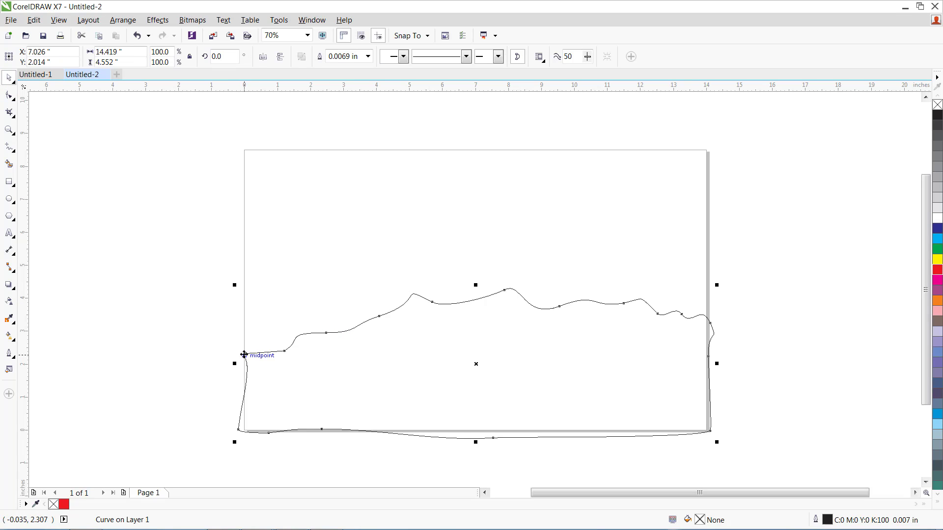
drag(246, 353, 248, 353)
click(938, 239)
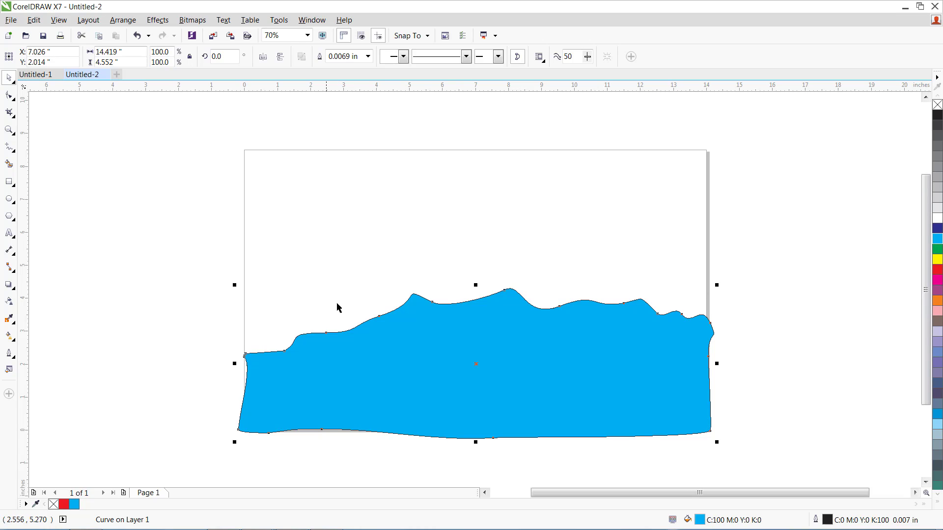
key(Delete)
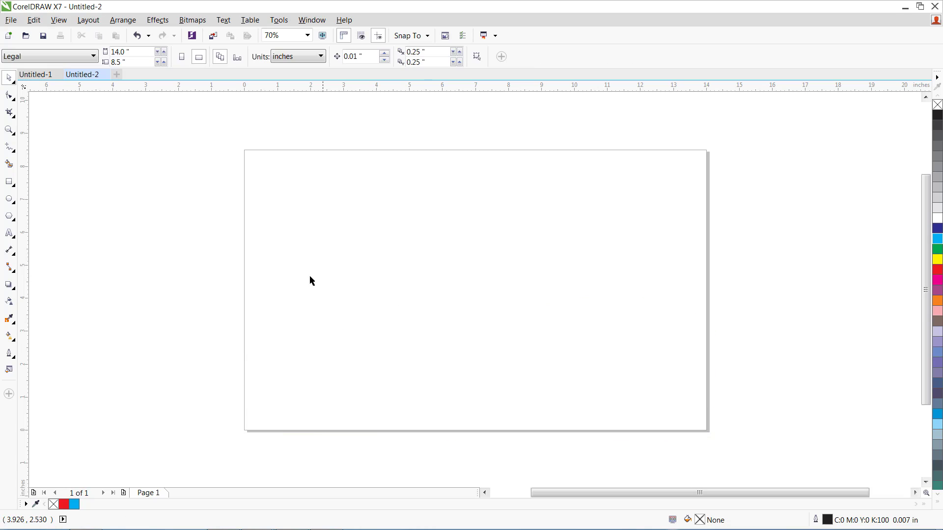
Draw an open Freehand curve about 14.1 by 4.7 inches across the page and try to fill it with blue
click(9, 146)
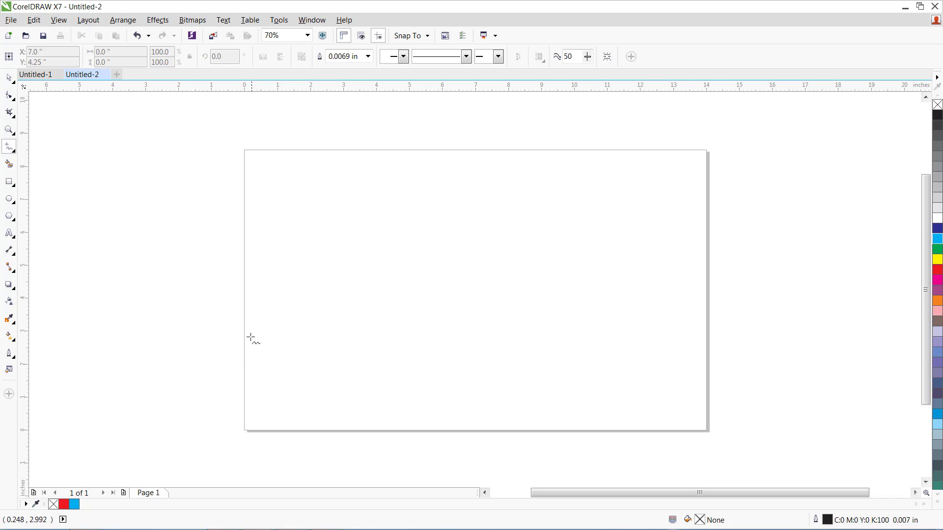
mouse_move(246, 295)
mouse_down()
mouse_move(268, 268)
mouse_move(346, 270)
mouse_move(458, 245)
mouse_move(507, 220)
mouse_move(604, 219)
mouse_move(646, 234)
mouse_move(678, 226)
mouse_move(702, 233)
mouse_move(708, 254)
mouse_move(652, 277)
mouse_move(619, 322)
mouse_move(550, 368)
mouse_move(438, 374)
mouse_move(321, 344)
mouse_move(394, 320)
mouse_move(330, 299)
mouse_move(263, 311)
mouse_move(248, 289)
mouse_up()
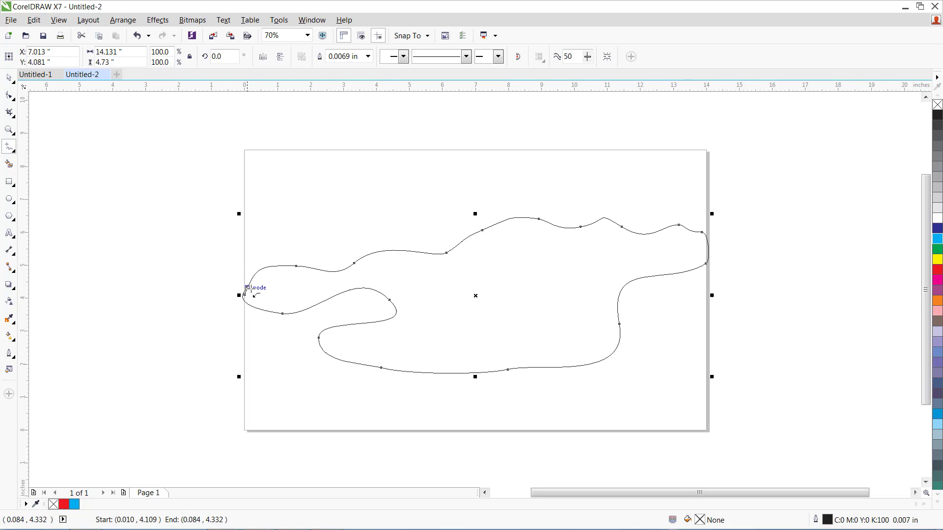
click(938, 228)
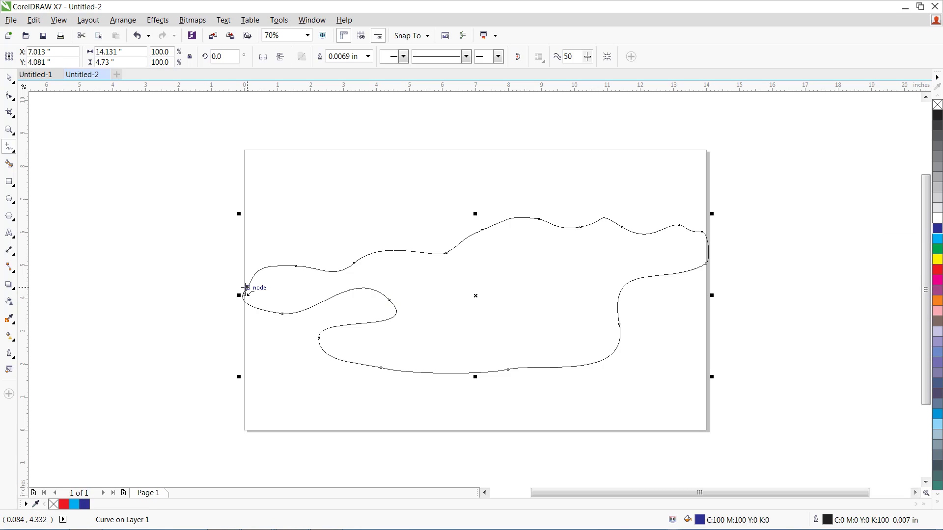
Try to close the gap between the curve's ends and fill it with cyan, and delete the curve
drag(245, 289, 244, 295)
click(938, 240)
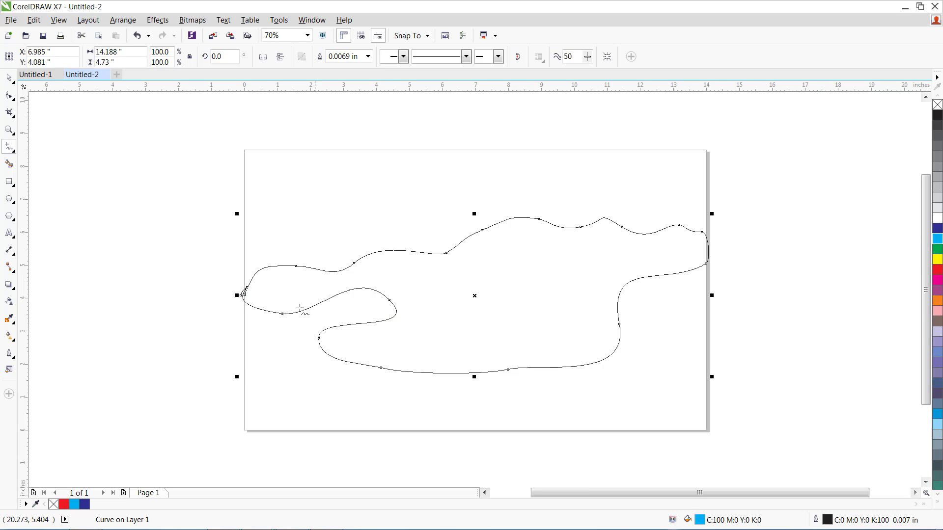
drag(243, 295, 249, 285)
click(244, 293)
click(248, 289)
key(Delete)
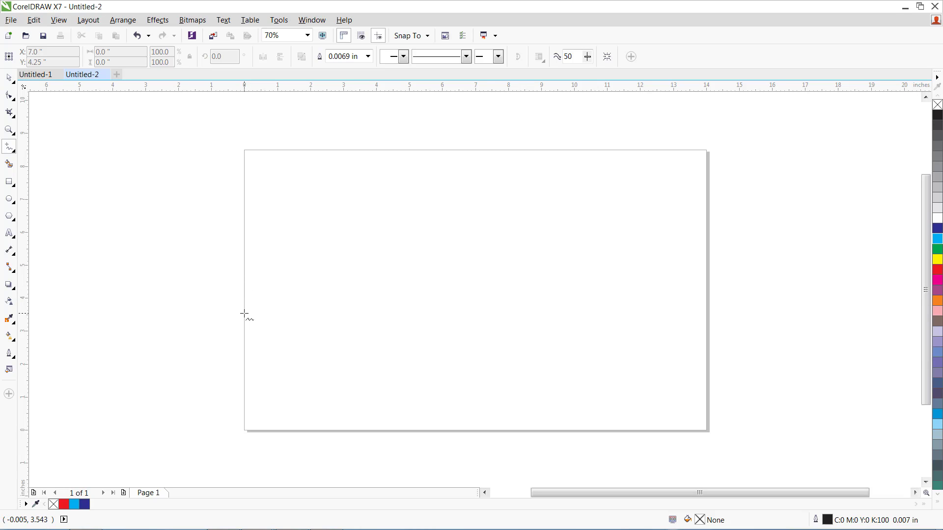
Draw an irregular Freehand outline about 12.1 by 6.7 inches and close it by joining its two end nodes
mouse_move(244, 313)
mouse_down()
mouse_move(288, 311)
mouse_move(326, 272)
mouse_move(424, 235)
mouse_move(507, 187)
mouse_move(606, 190)
mouse_move(560, 220)
mouse_move(643, 250)
mouse_move(608, 279)
mouse_move(632, 337)
mouse_move(596, 368)
mouse_move(551, 384)
mouse_move(419, 403)
mouse_move(363, 385)
mouse_move(426, 336)
mouse_move(366, 336)
mouse_move(315, 361)
mouse_move(271, 354)
mouse_move(282, 330)
mouse_move(255, 338)
mouse_move(245, 310)
mouse_up()
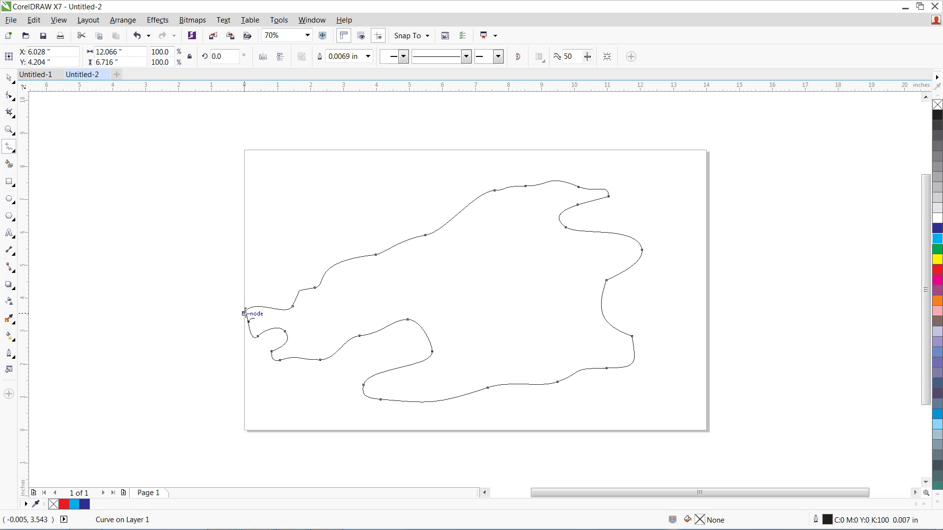
click(244, 313)
click(245, 310)
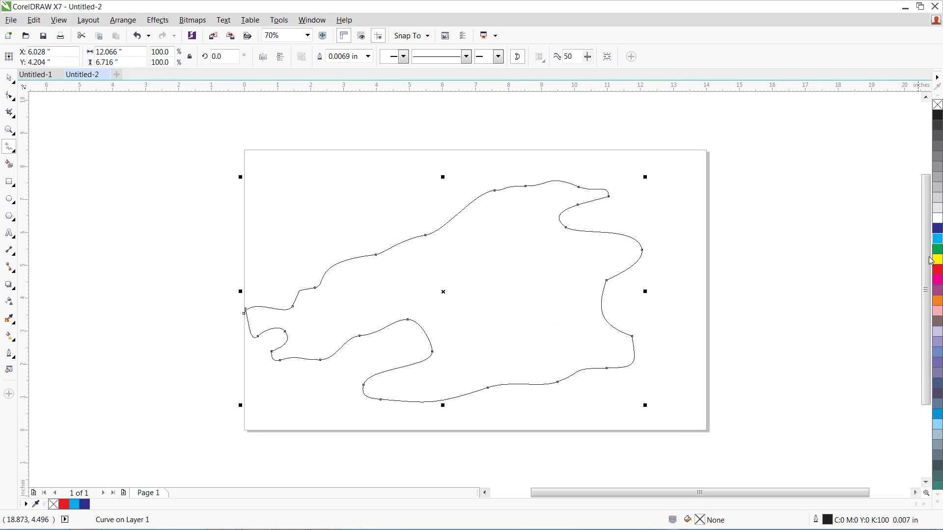
Fill the irregular closed outline with blue and delete it
click(939, 230)
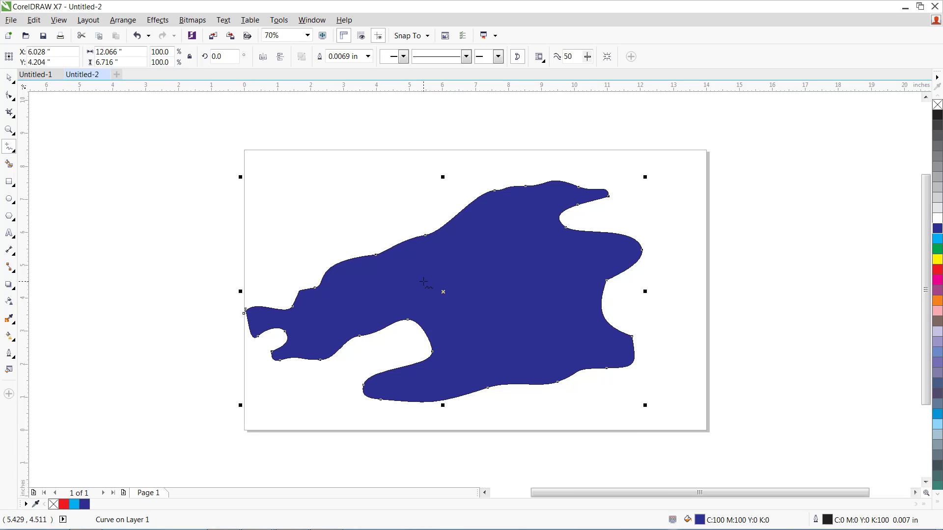
key(Delete)
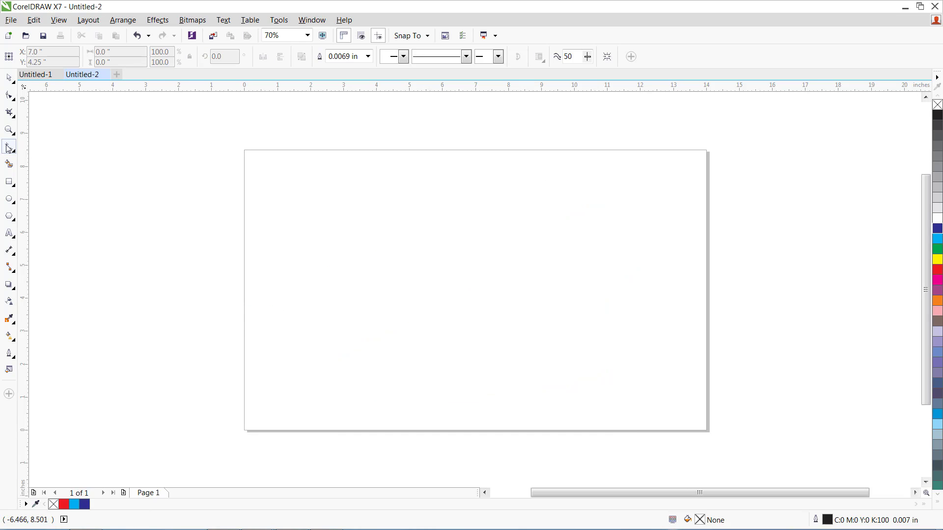
Draw a nearly horizontal 2-Point Line about 11.1 inches long and five vertical or slanted lines crossing it
click(9, 149)
click(49, 158)
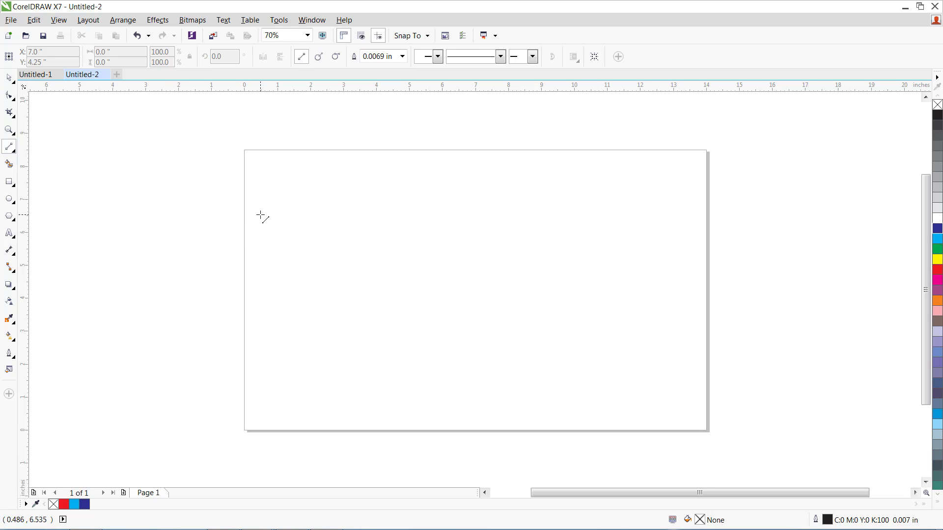
drag(259, 215, 631, 215)
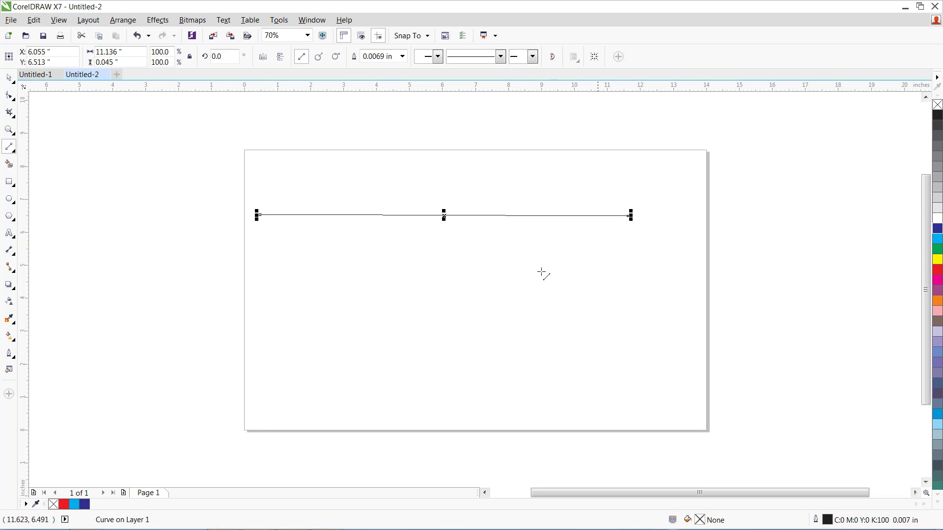
drag(284, 167, 284, 292)
drag(376, 168, 371, 308)
drag(432, 202, 452, 340)
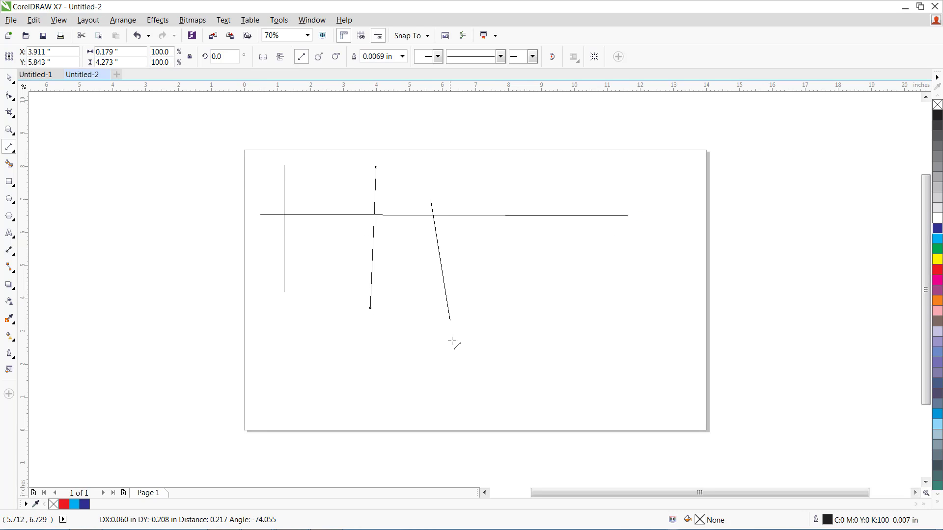
drag(500, 189, 509, 242)
drag(530, 337, 529, 336)
drag(583, 206, 616, 348)
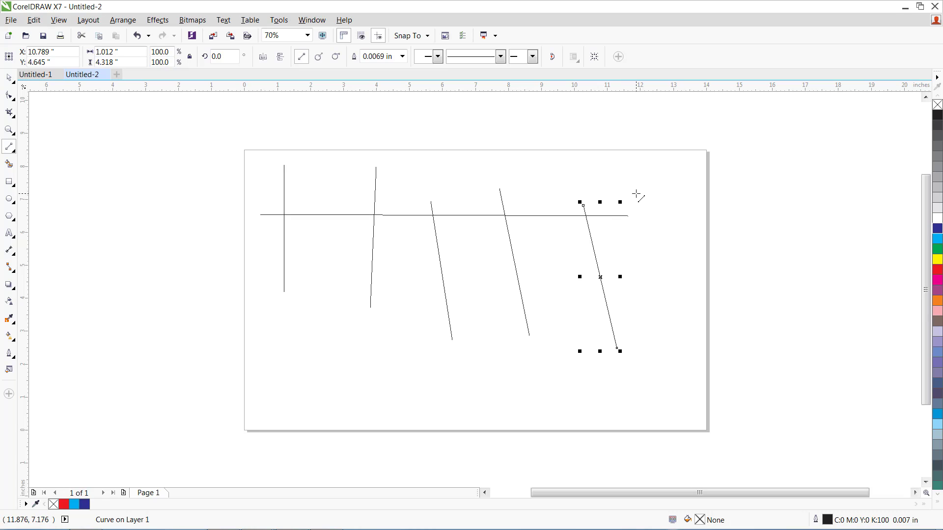
Draw one more slanted line beside the others, and delete all the lines on the page
drag(636, 194, 649, 347)
key(Delete)
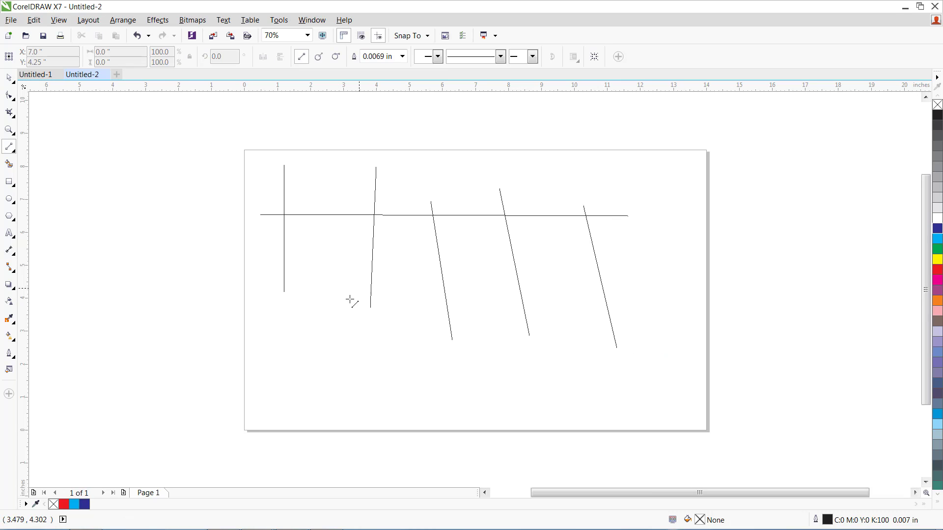
key(ctrl+a)
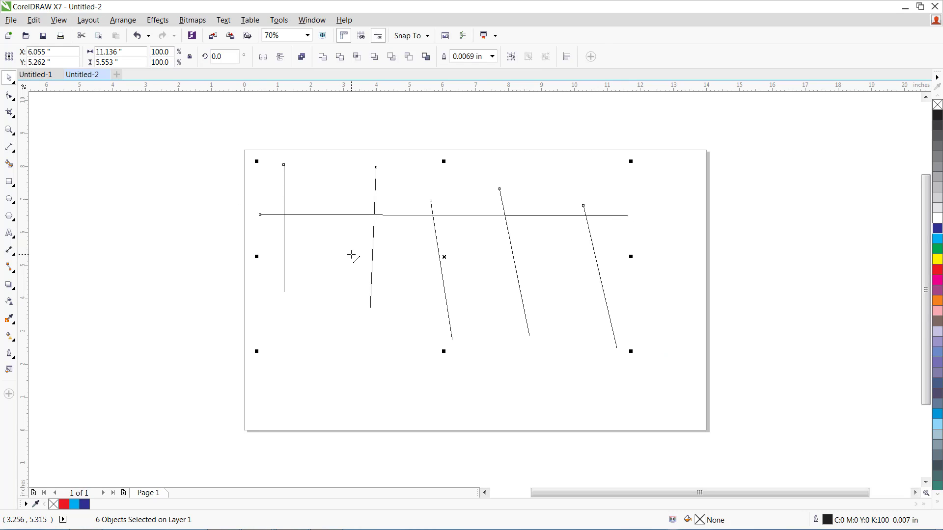
key(Delete)
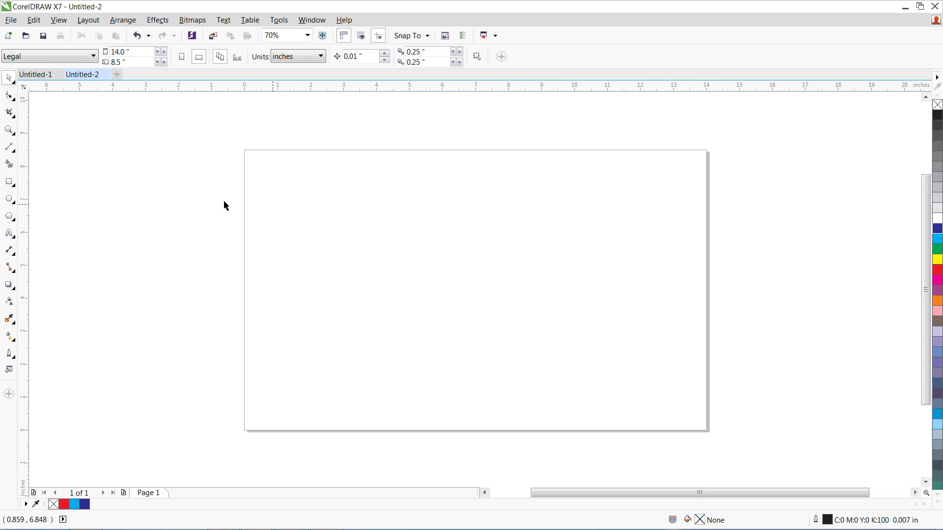
Draw a perfectly horizontal 2-Point Line about 12.3 inches long and three vertical lines about 4.5 to 7.5 inches long across it
click(11, 148)
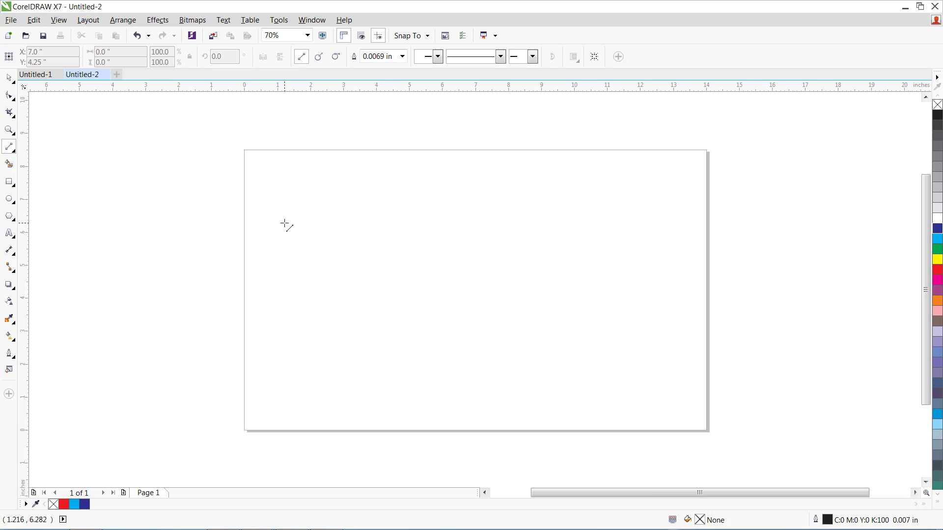
click(687, 225)
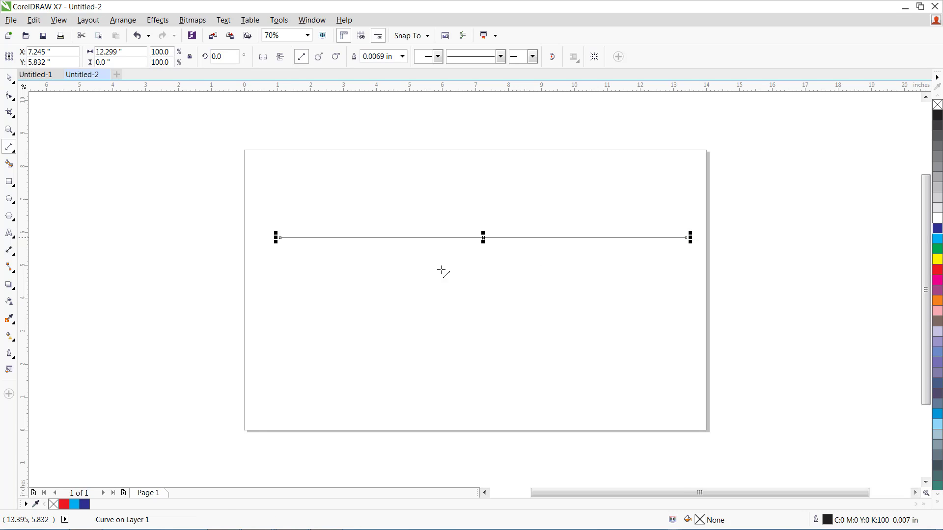
click(302, 158)
click(301, 405)
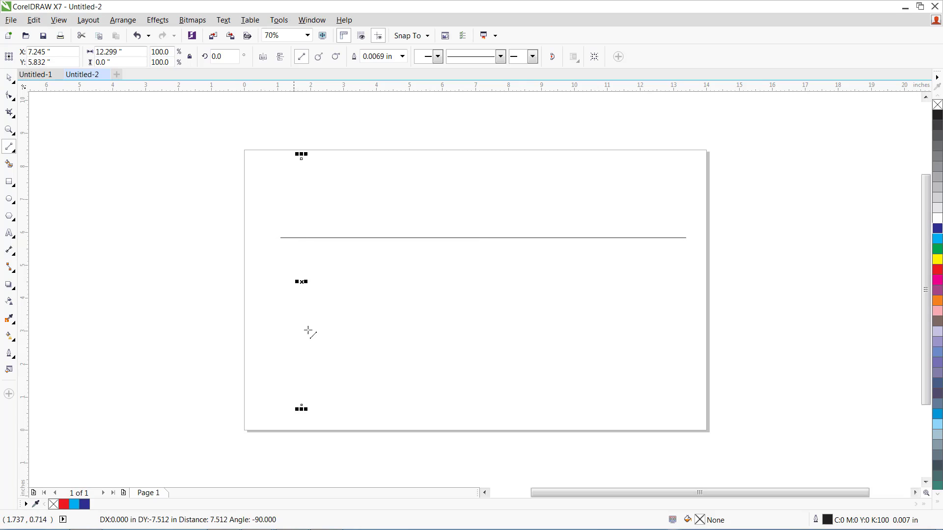
click(371, 177)
click(370, 401)
click(456, 178)
click(456, 326)
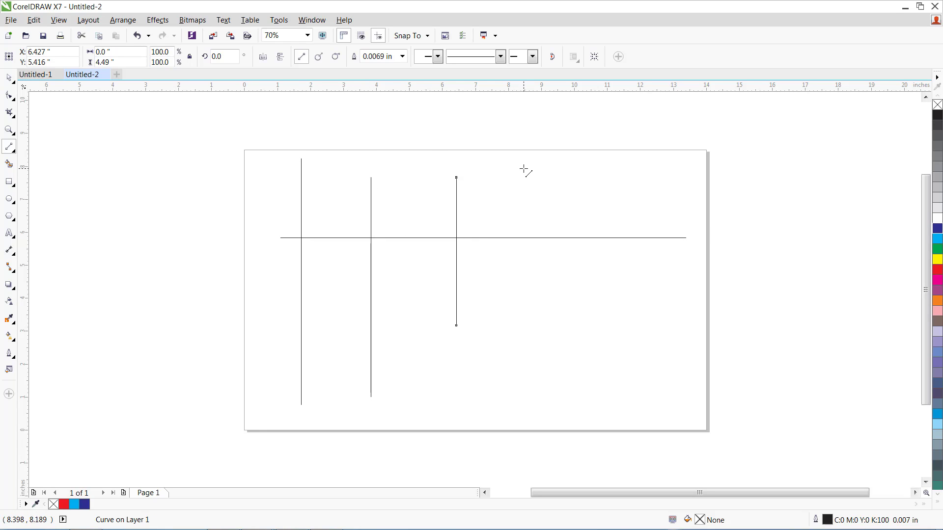
Add three more vertical lines about 5 to 6.4 inches long across the horizontal line, and a second horizontal line below it
click(521, 160)
click(521, 363)
click(608, 160)
click(609, 372)
click(661, 191)
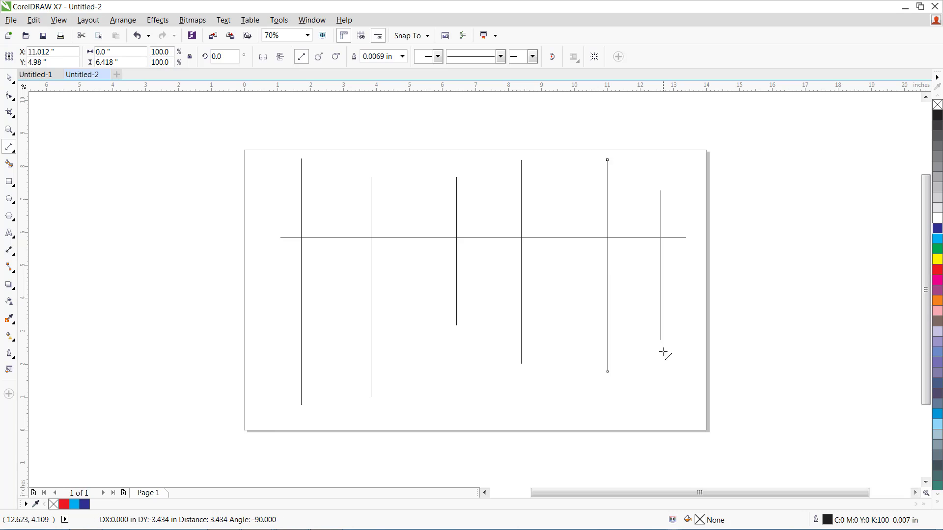
click(661, 355)
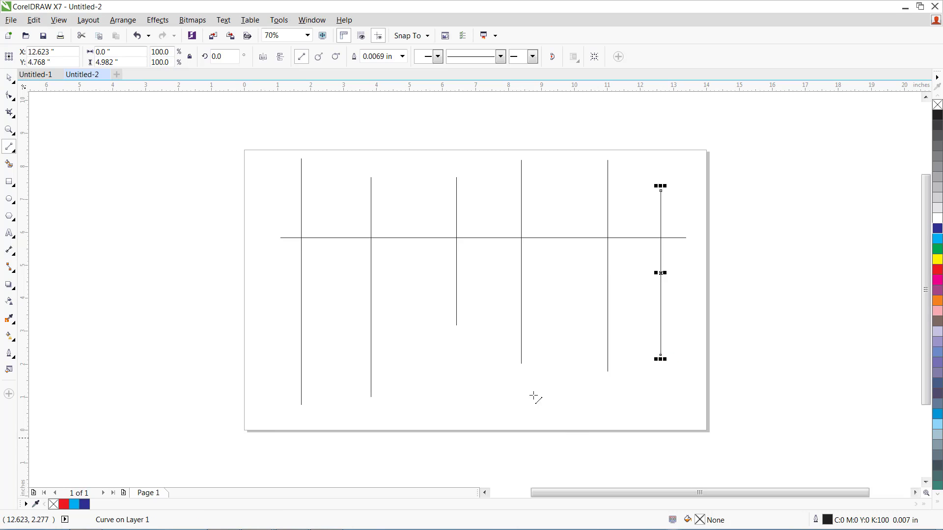
click(256, 299)
click(783, 298)
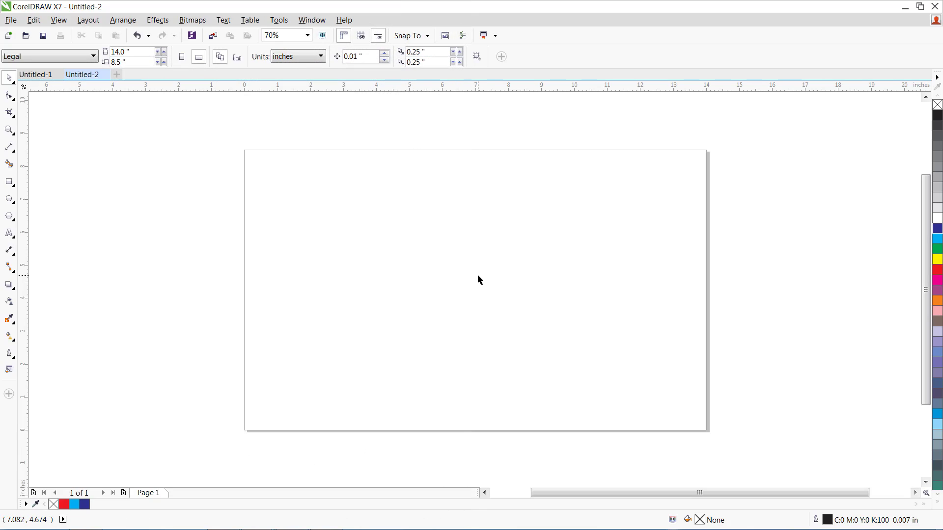
Draw a Bézier arc about 5 inches wide in the upper half of the page, and delete it
click(13, 150)
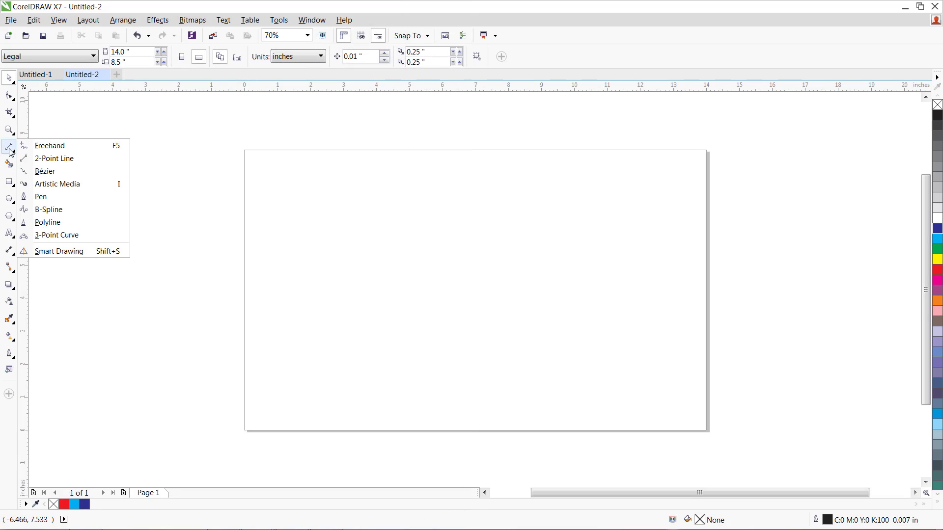
click(12, 150)
click(13, 149)
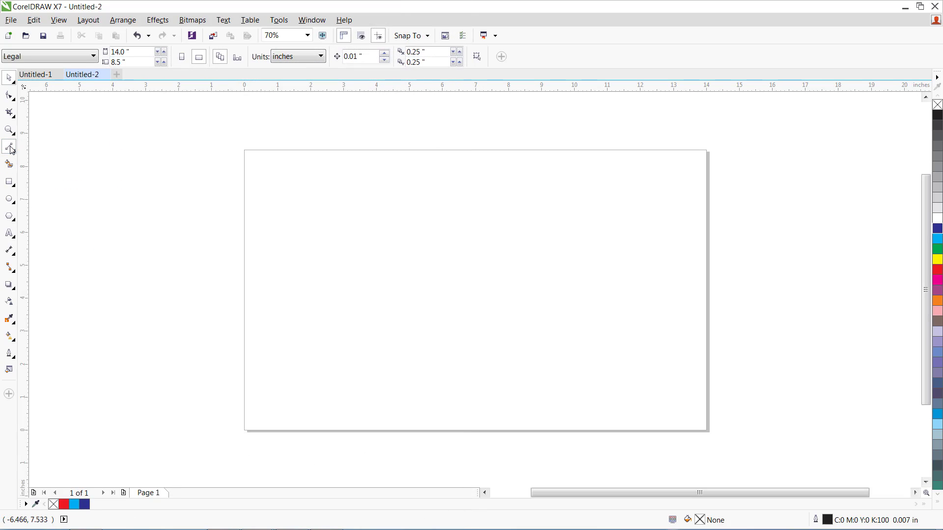
click(13, 150)
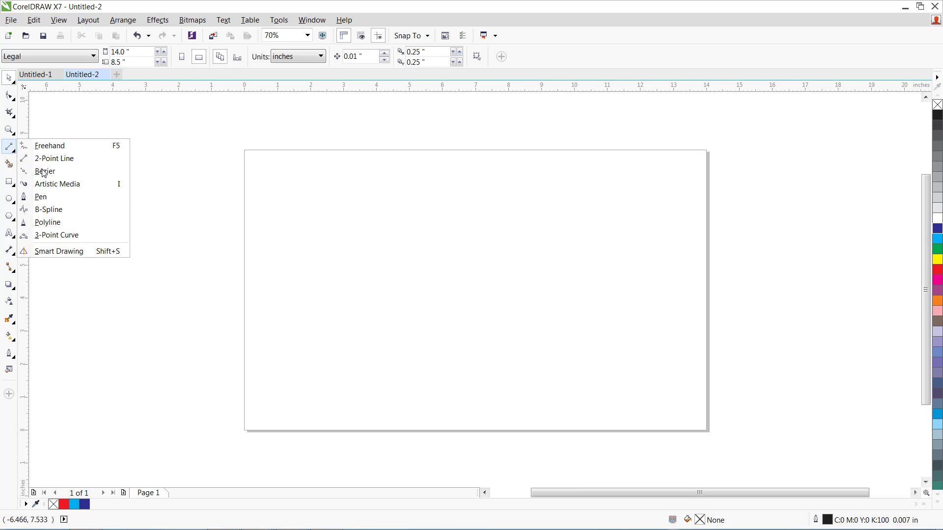
click(44, 172)
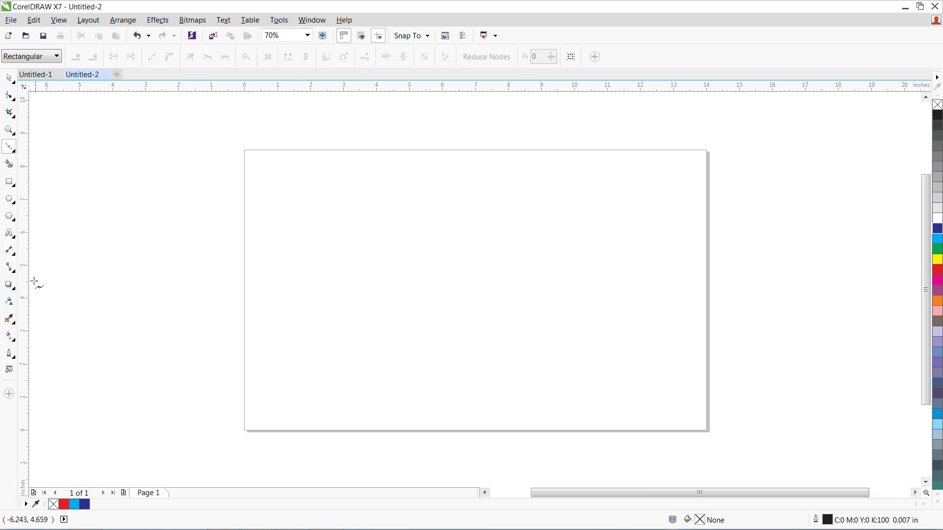
click(304, 244)
drag(472, 242, 541, 286)
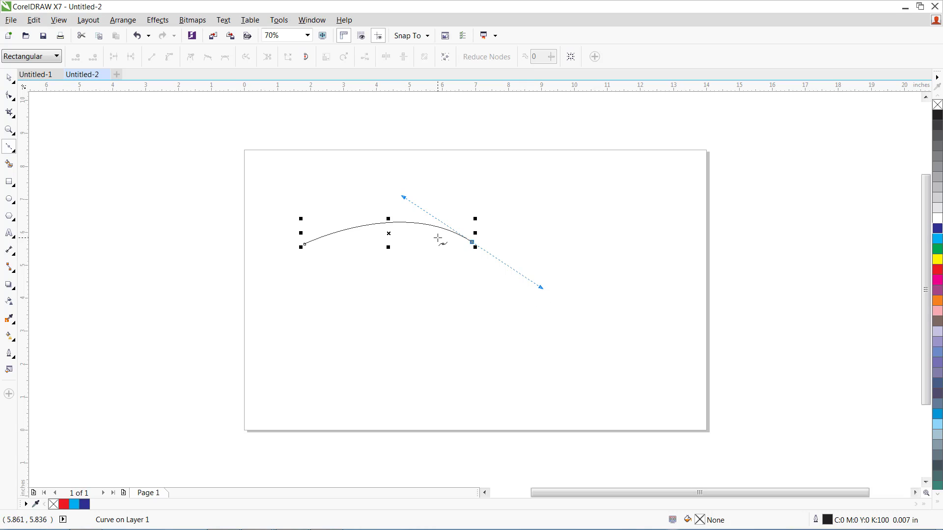
mouse_move(403, 197)
mouse_down()
mouse_move(423, 188)
mouse_move(402, 188)
mouse_up()
key(space)
key(Delete)
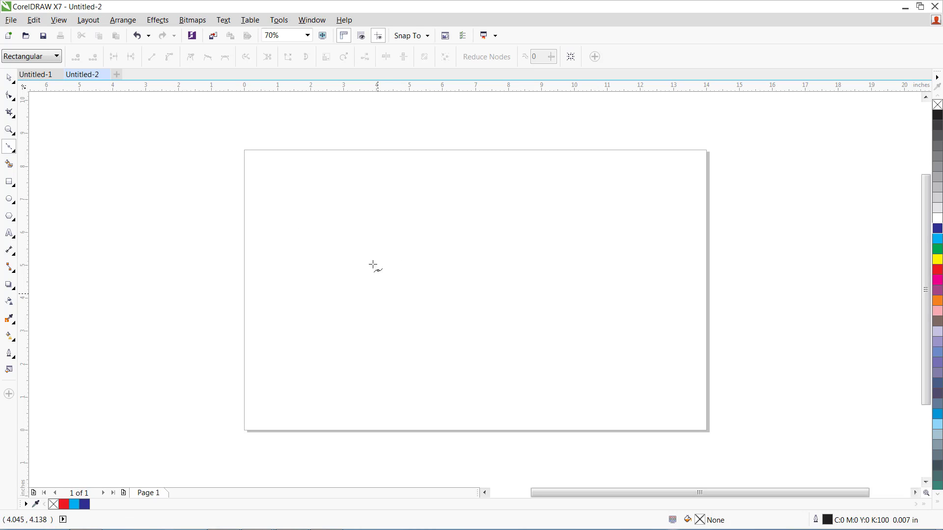
Draw a short diagonal Bézier line about 1.3 inches wide near the page's left edge, and delete it
drag(288, 250, 330, 207)
click(330, 207)
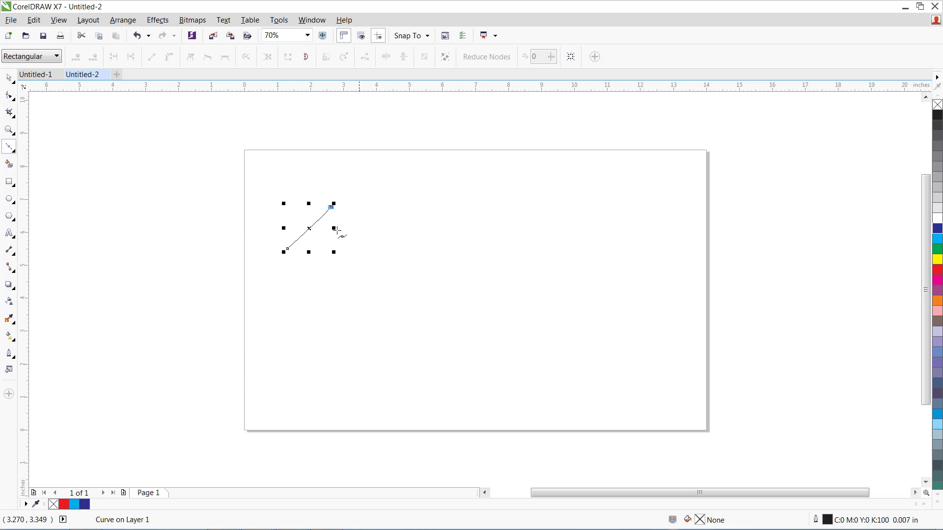
key(Delete)
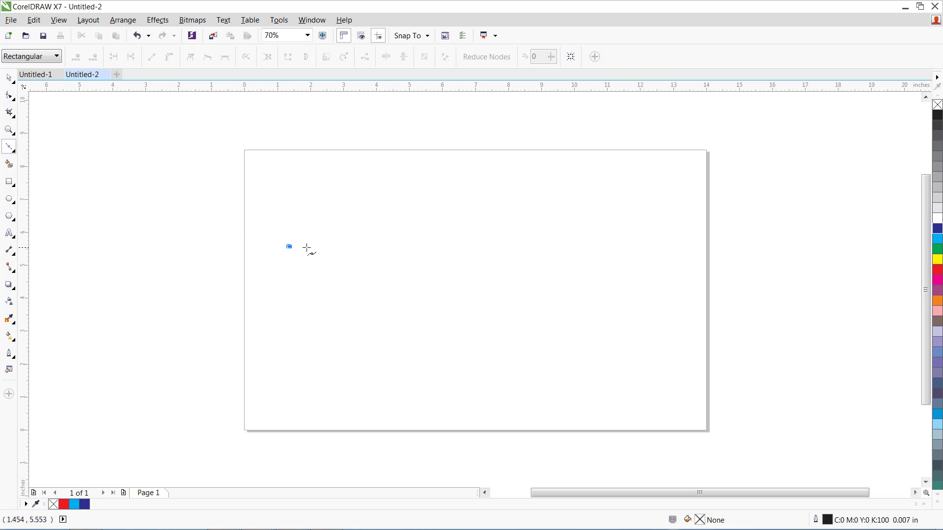
Draw a Bézier arc about 8.4 inches wide and 1 inch high across the upper half of the page, and deselect it
drag(566, 248, 678, 321)
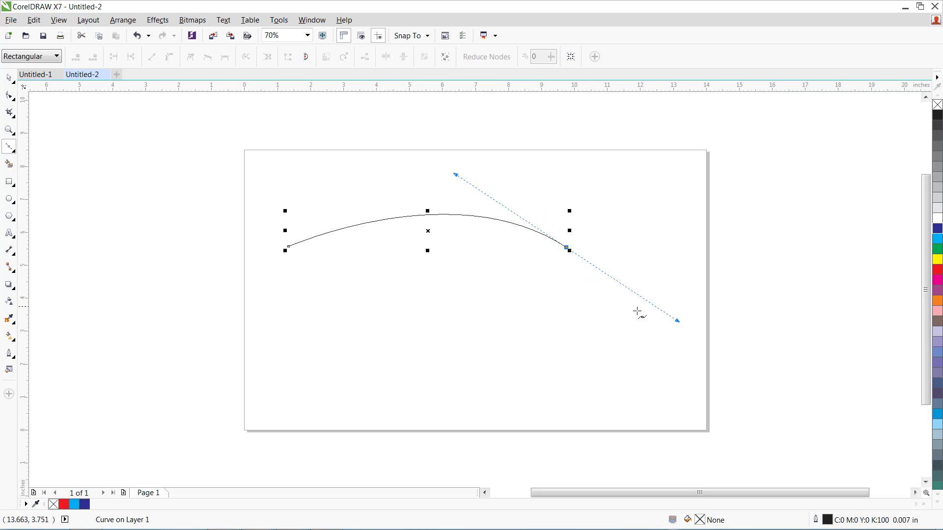
click(9, 78)
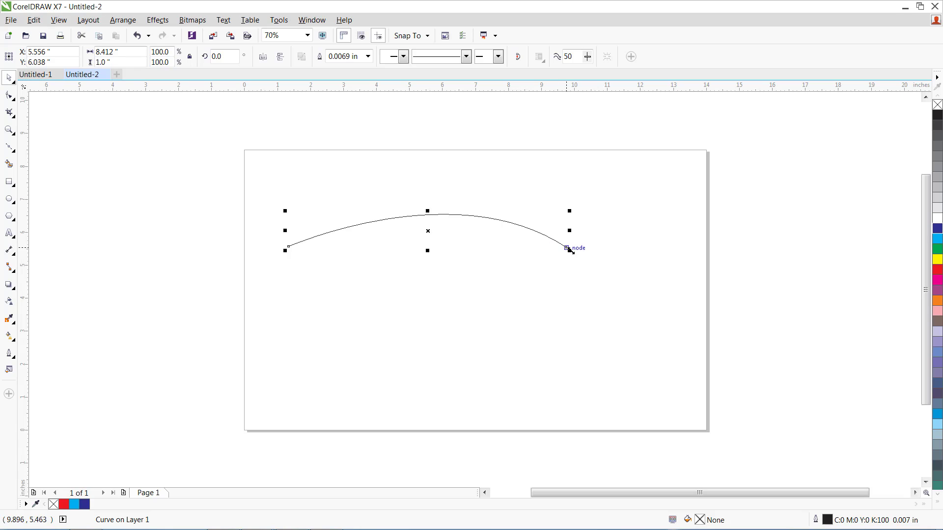
click(561, 271)
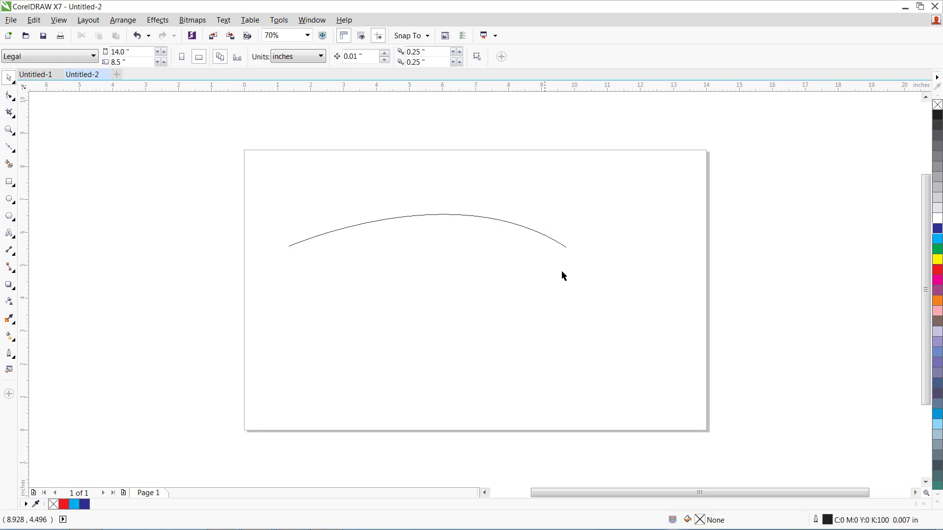
Reshape the arc with the Shape tool by moving its left end node and its control handle, and delete it
click(9, 94)
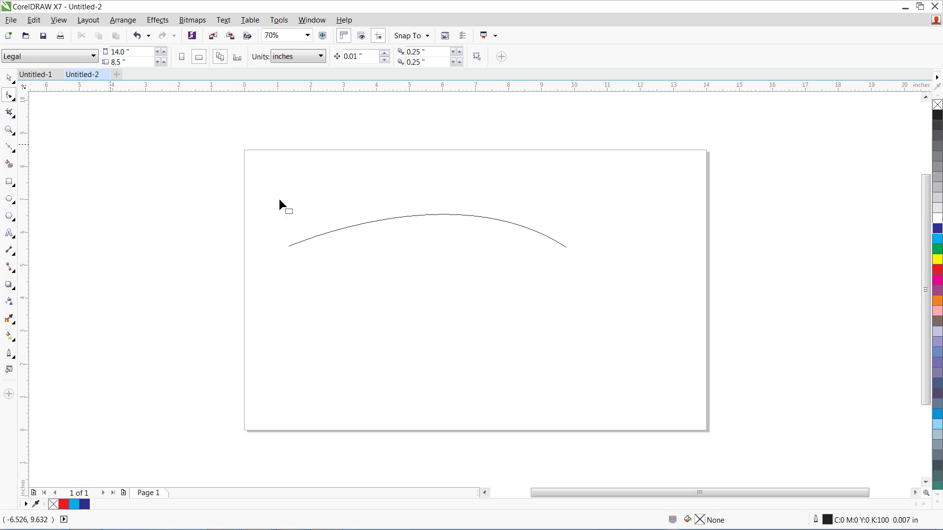
click(564, 245)
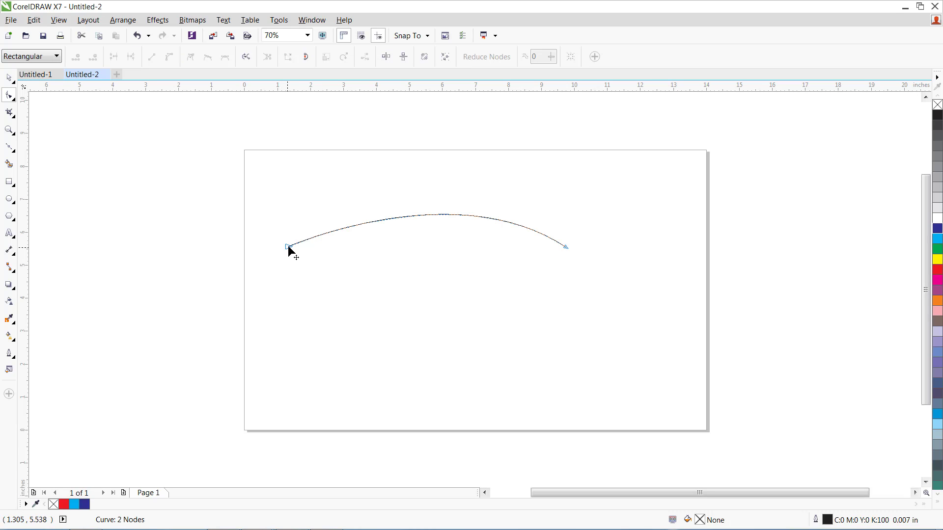
mouse_move(288, 249)
mouse_down()
mouse_move(298, 263)
mouse_move(293, 258)
mouse_up()
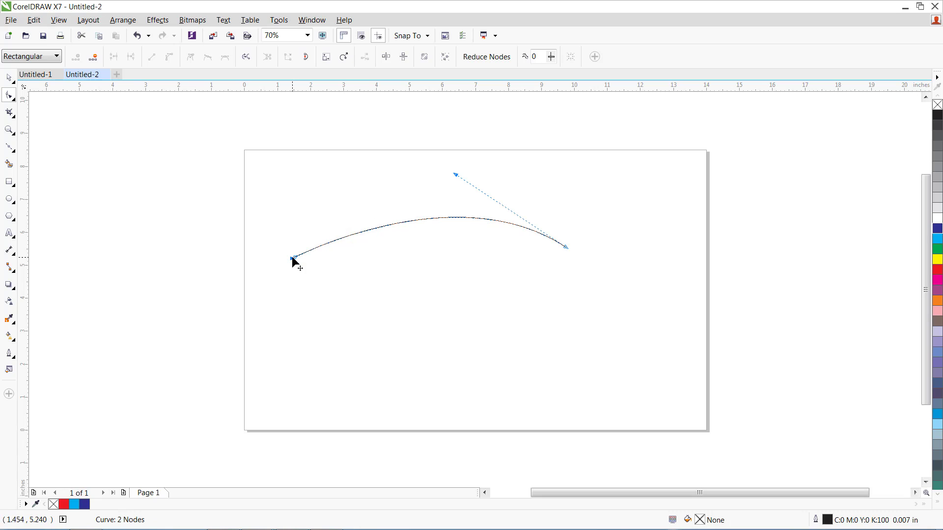
drag(455, 175, 444, 271)
drag(578, 231, 545, 284)
drag(443, 324, 425, 159)
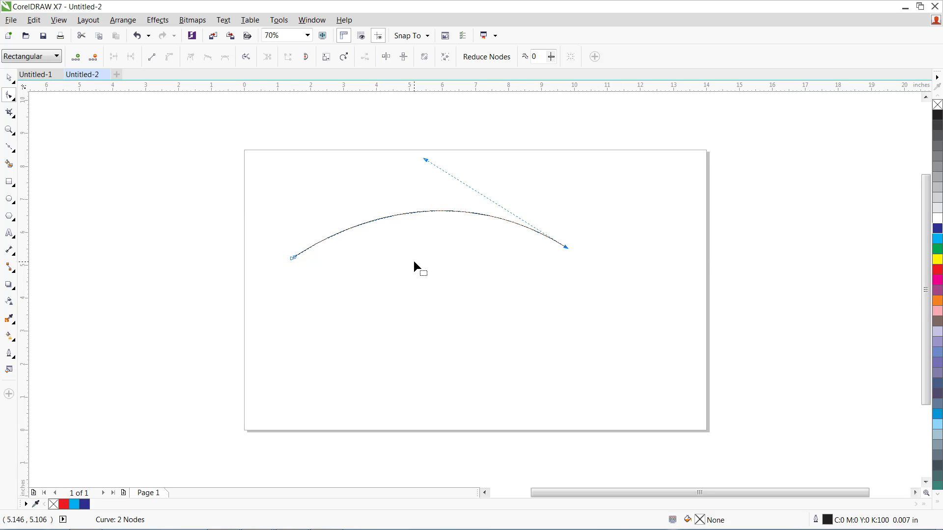
key(Delete)
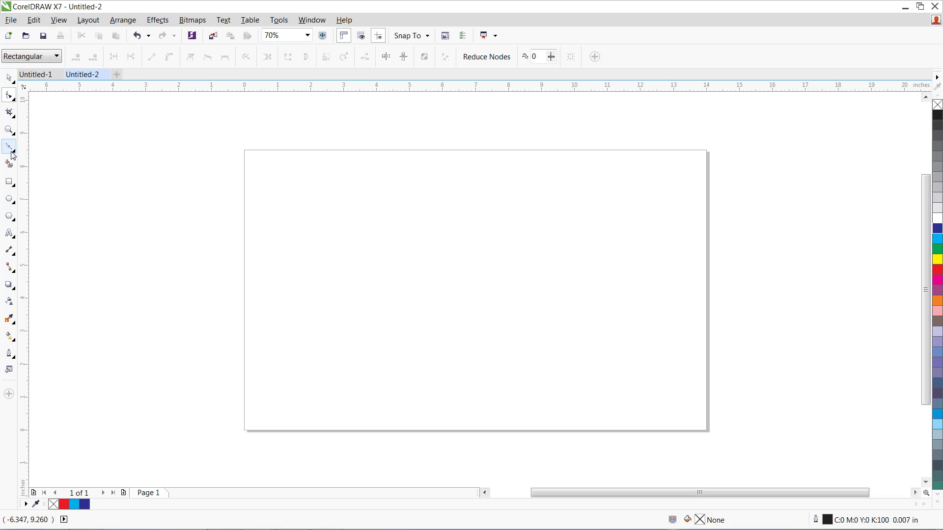
Draw an S-shaped Bézier curve with three nodes, about 13 inches wide and 2.7 inches high, across the page
click(11, 147)
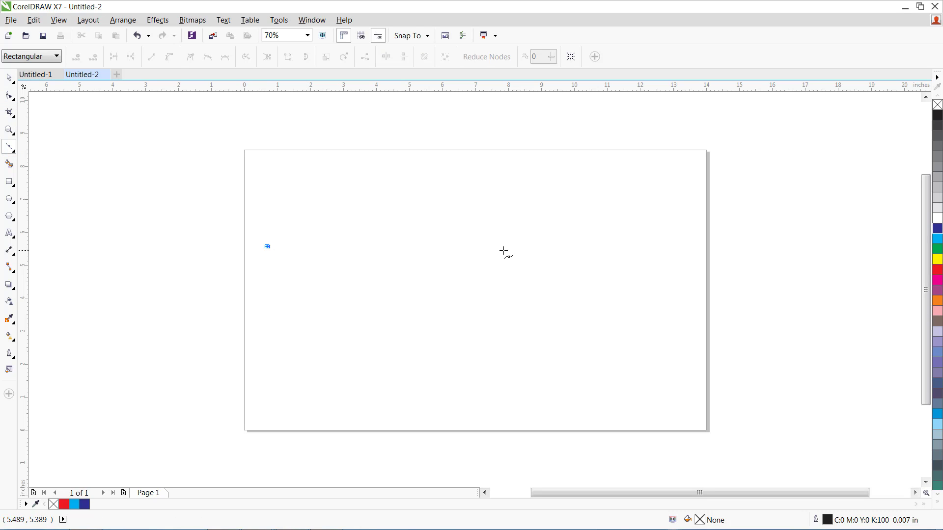
drag(508, 246, 624, 335)
drag(696, 256, 741, 225)
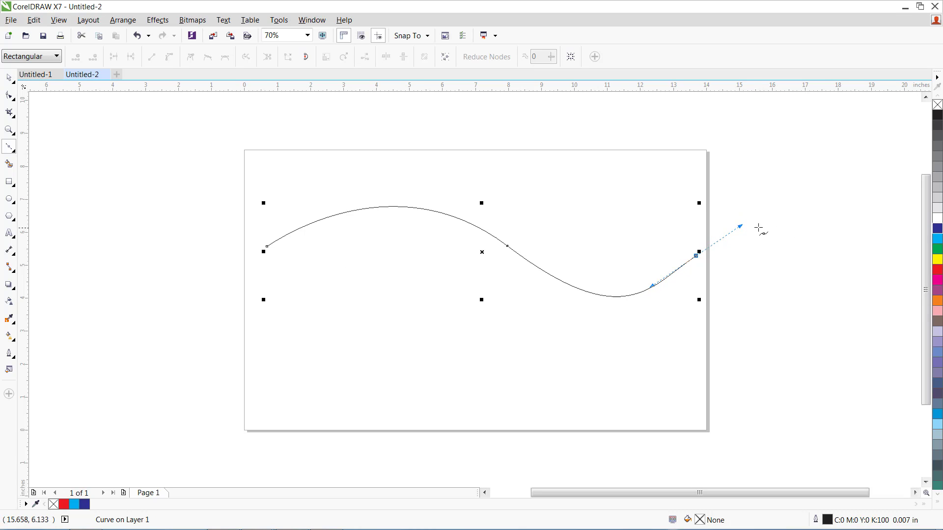
Move the S-shaped curve down and to the left, and delete it
click(8, 80)
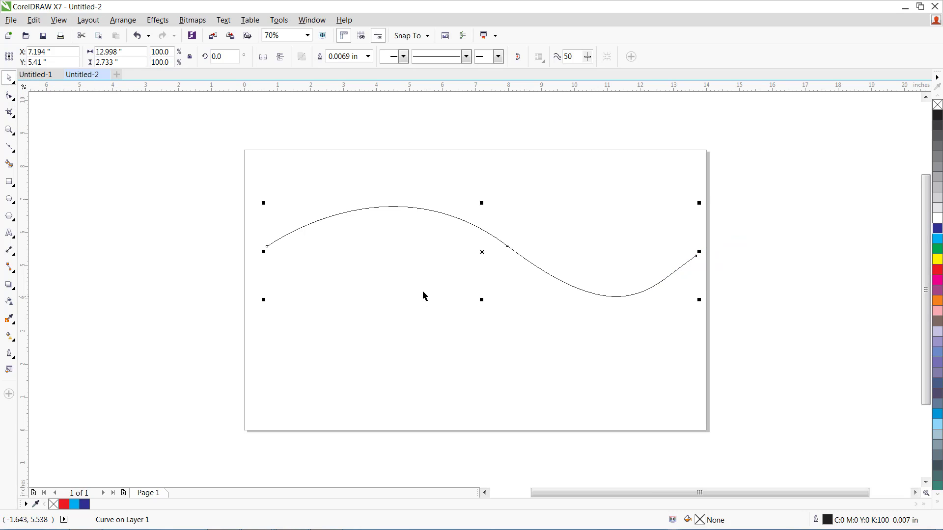
drag(326, 217, 269, 253)
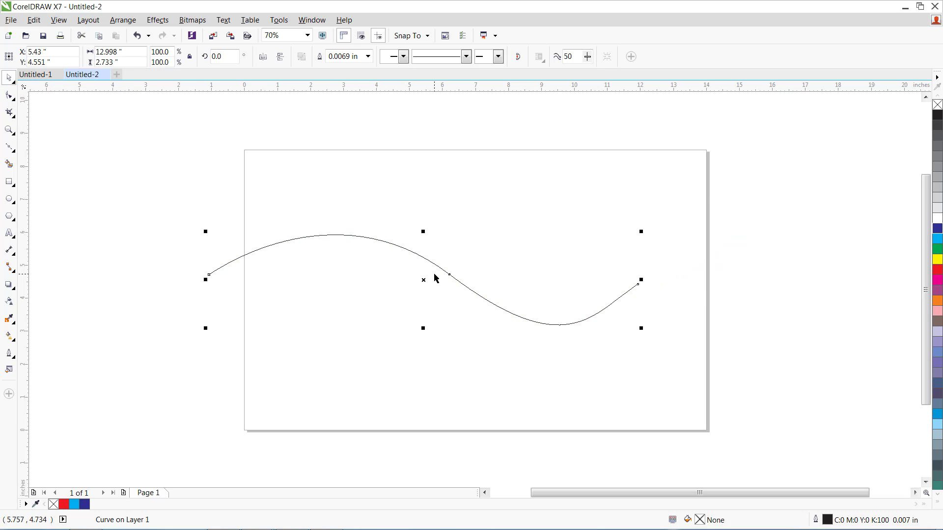
key(Delete)
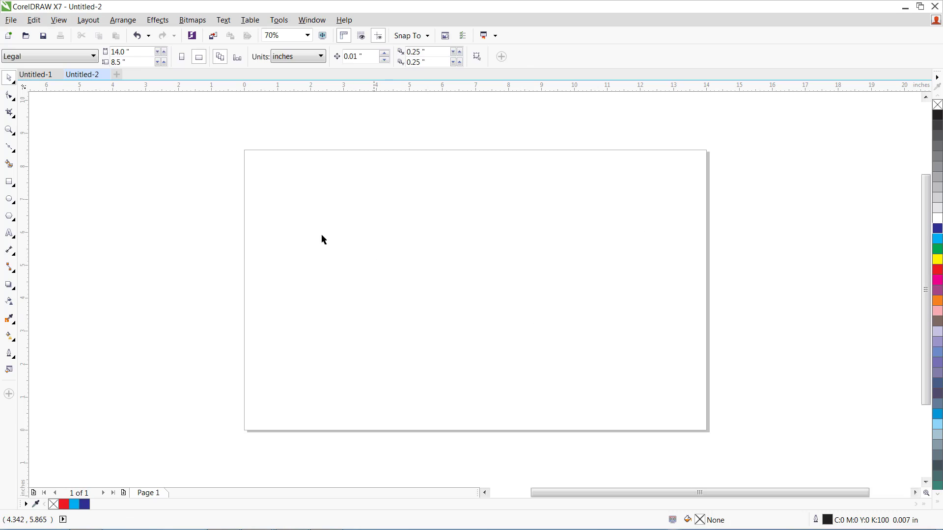
Draw a closed crescent-shaped Bézier curve about 6.9 inches wide and 1.6 inches high in the upper half of the page
click(10, 147)
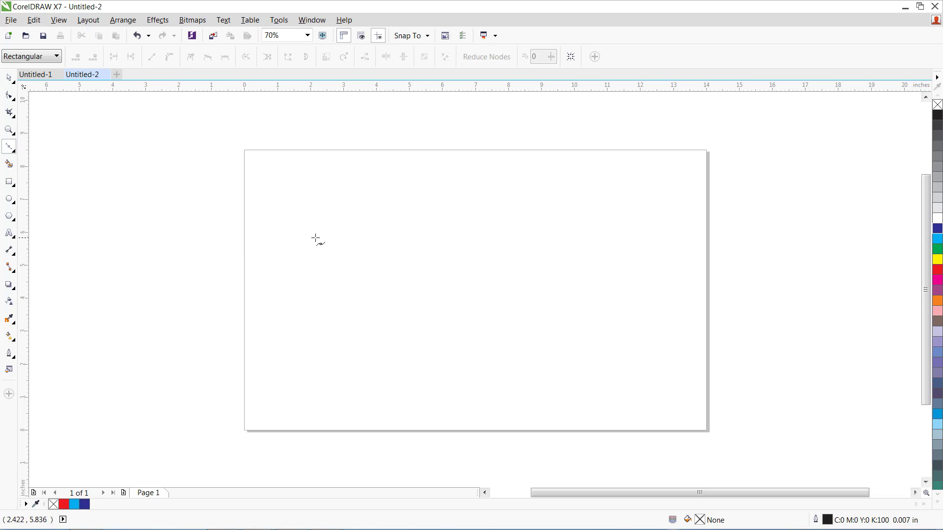
drag(510, 236, 615, 308)
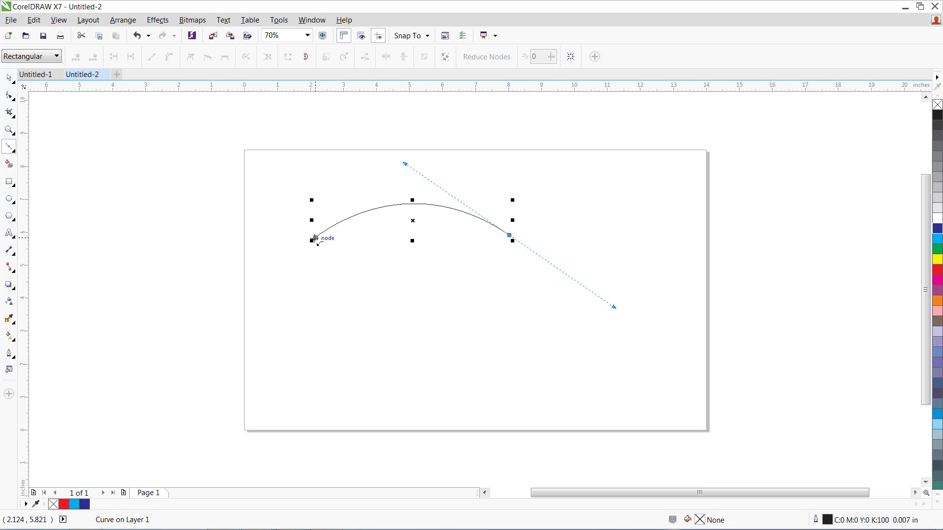
drag(315, 238, 451, 158)
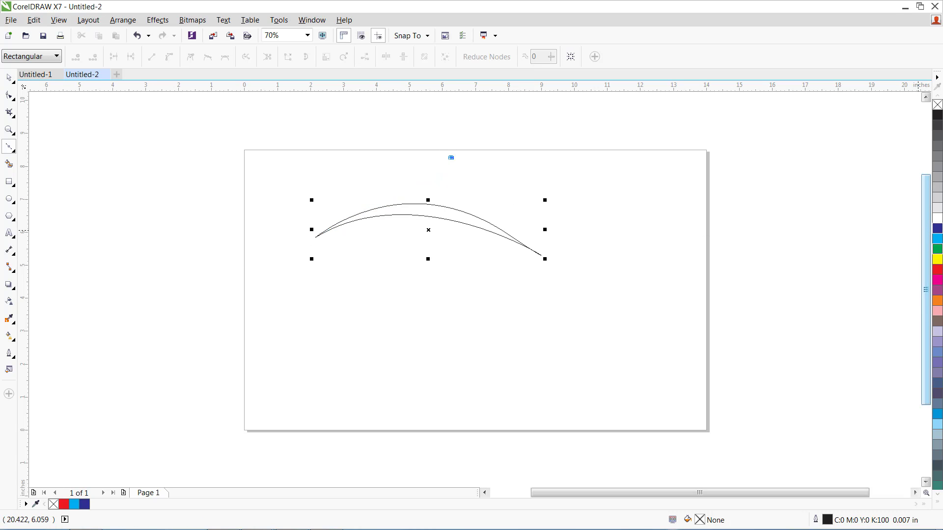
Fill the closed crescent with red (C:0 M:100 Y:100 K:0), leaving the document's default object properties as they are
click(938, 281)
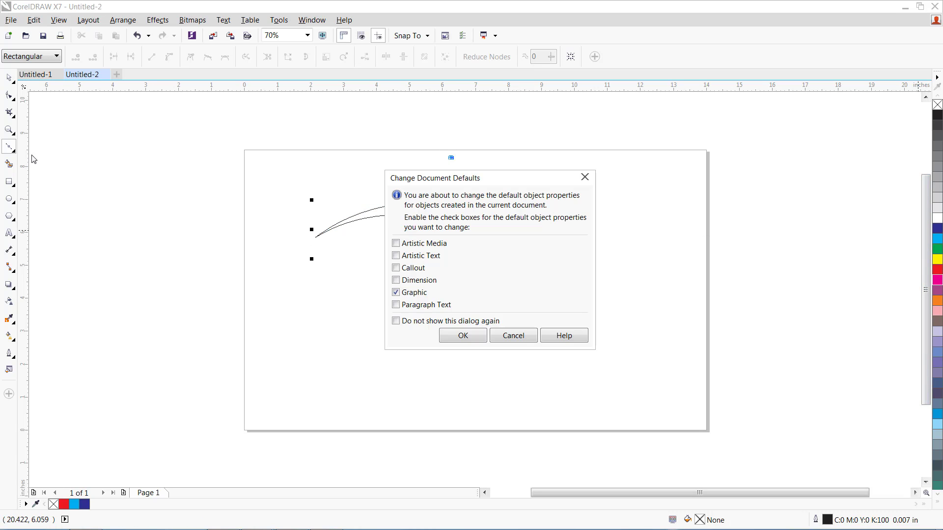
click(530, 337)
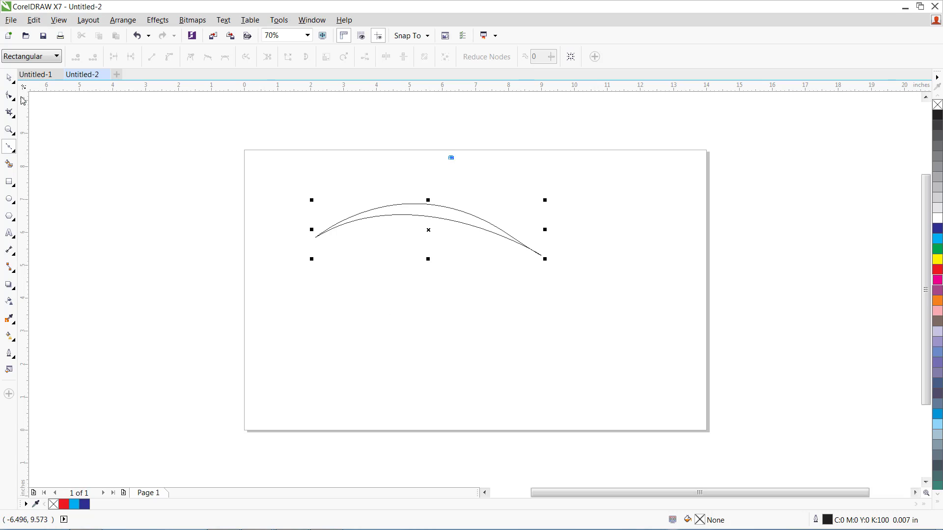
click(9, 78)
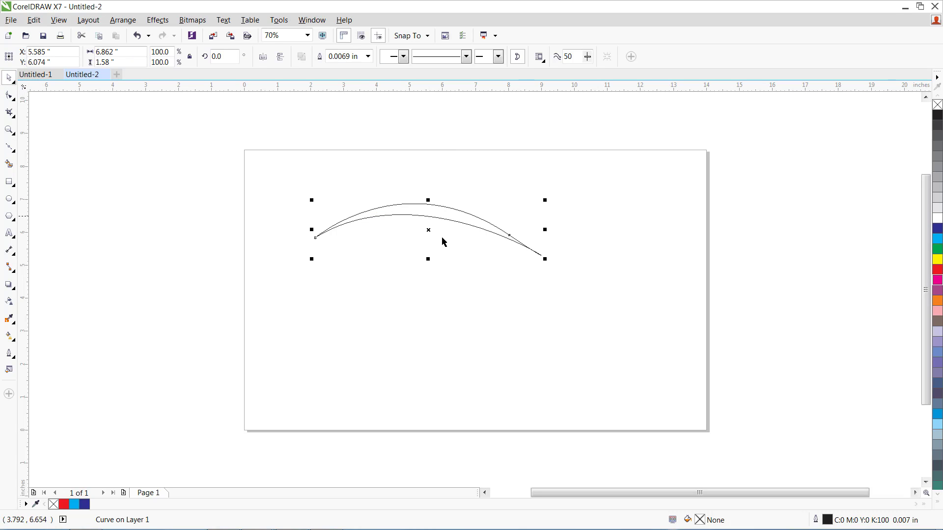
click(938, 269)
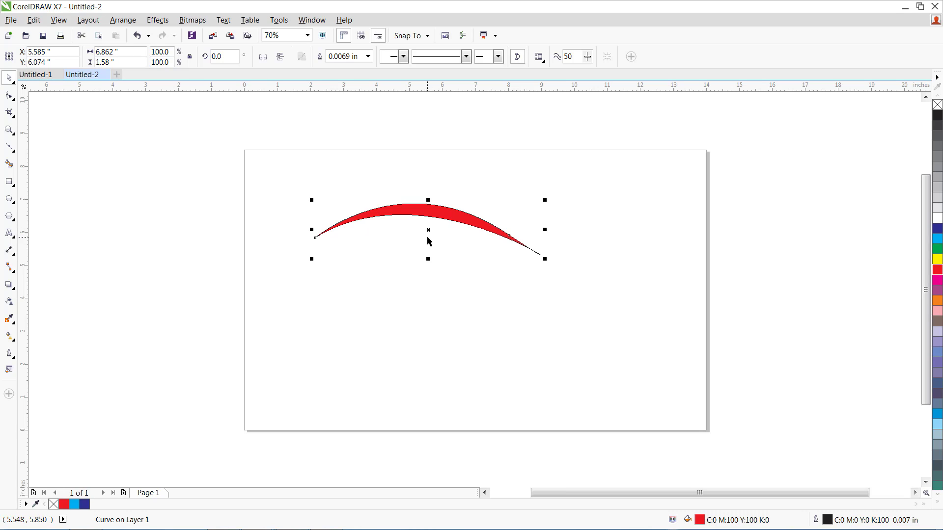
Move the red crescent toward the middle of the page and scale it down proportionally to about 81.1%
drag(428, 211, 462, 255)
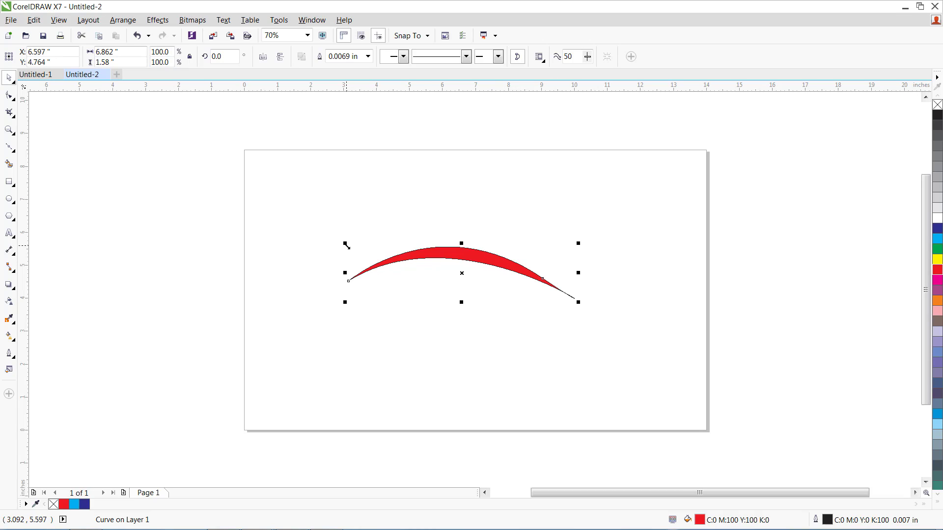
mouse_move(345, 245)
mouse_down()
mouse_move(369, 255)
mouse_move(346, 244)
mouse_up()
drag(346, 243, 369, 252)
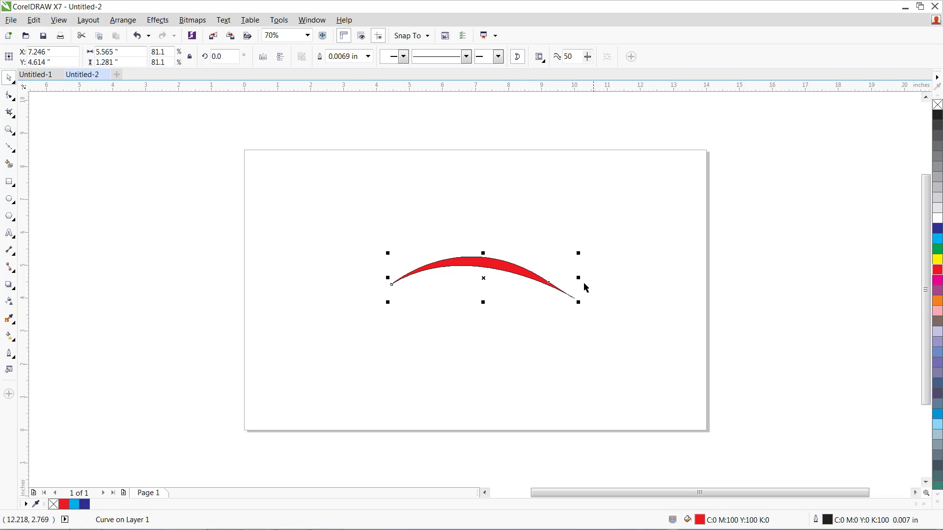
click(502, 266)
click(632, 242)
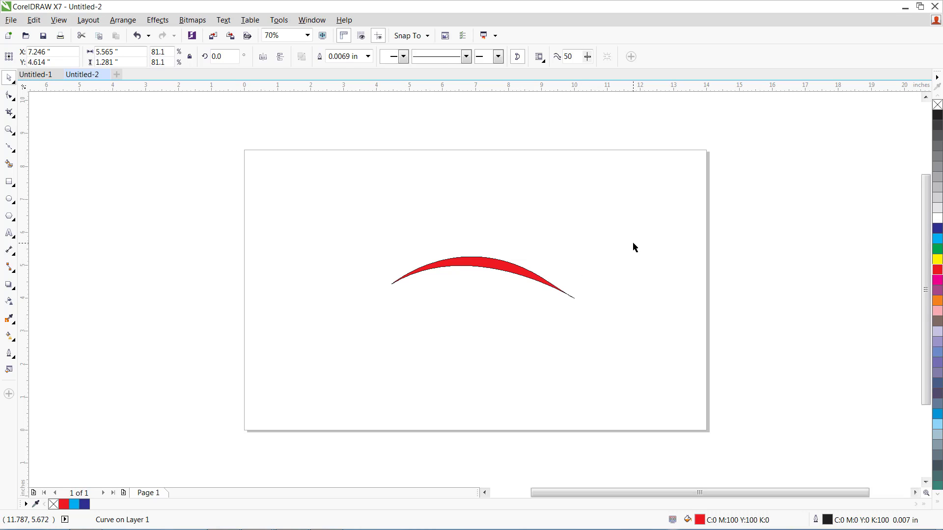
Create a copy of the red crescent rotated by 5 degrees
click(494, 265)
click(230, 56)
text(5)
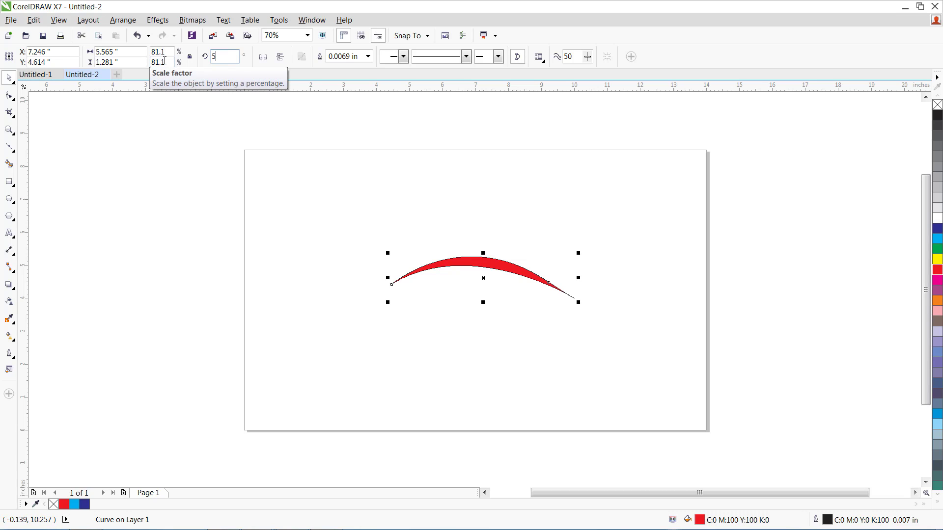
key(Return)
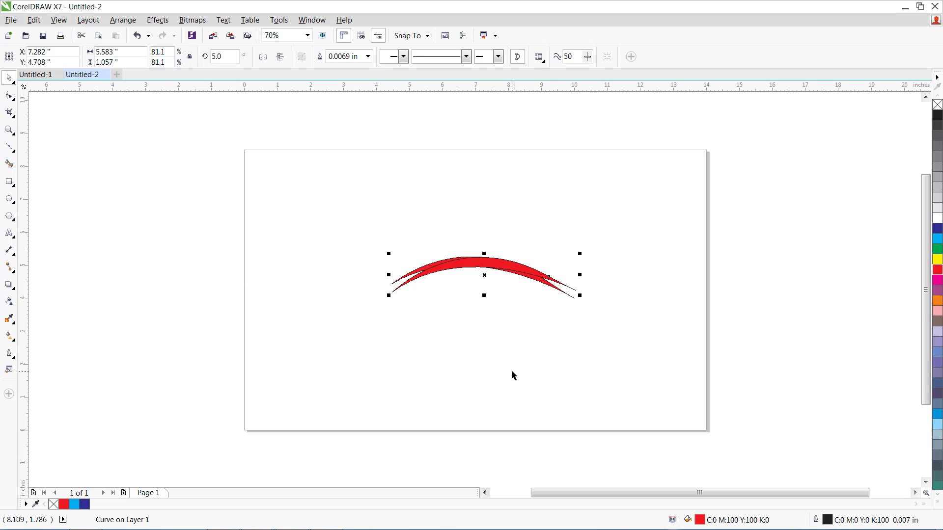
Repeat the 5-degree rotated duplication until the copies reach 180 degrees and form a radial pattern of crescents
key(ctrl+r)
key(ctrl+r)
key(ctrl+r)
key(ctrl+r)
key(ctrl+r)
key(ctrl+r)
key(ctrl+r)
key(ctrl+r)
key(ctrl+r)
key(ctrl+r)
key(ctrl+r)
key(ctrl+r)
key(ctrl+r)
key(ctrl+r)
key(ctrl+r)
key(ctrl+r)
key(ctrl+r)
key(ctrl+r)
key(ctrl+r)
key(ctrl+r)
key(ctrl+r)
key(ctrl+r)
key(ctrl+r)
key(ctrl+r)
key(ctrl+r)
key(ctrl+r)
key(ctrl+r)
key(ctrl+r)
key(ctrl+r)
key(ctrl+r)
key(ctrl+r)
key(ctrl+r)
key(ctrl+r)
key(ctrl+r)
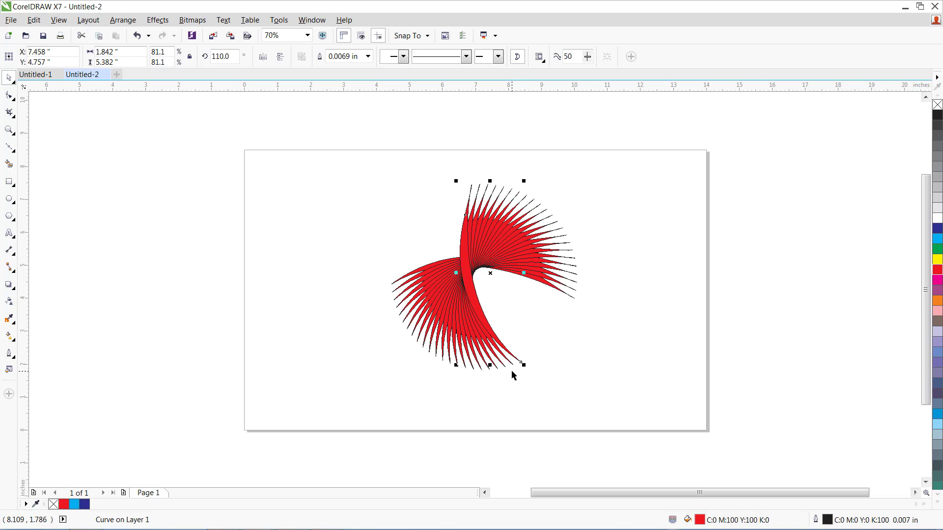
key(ctrl+r)
key(ctrl+r)
key(ctrl+r)
key(ctrl+r)
key(ctrl+r)
key(ctrl+r)
key(ctrl+r)
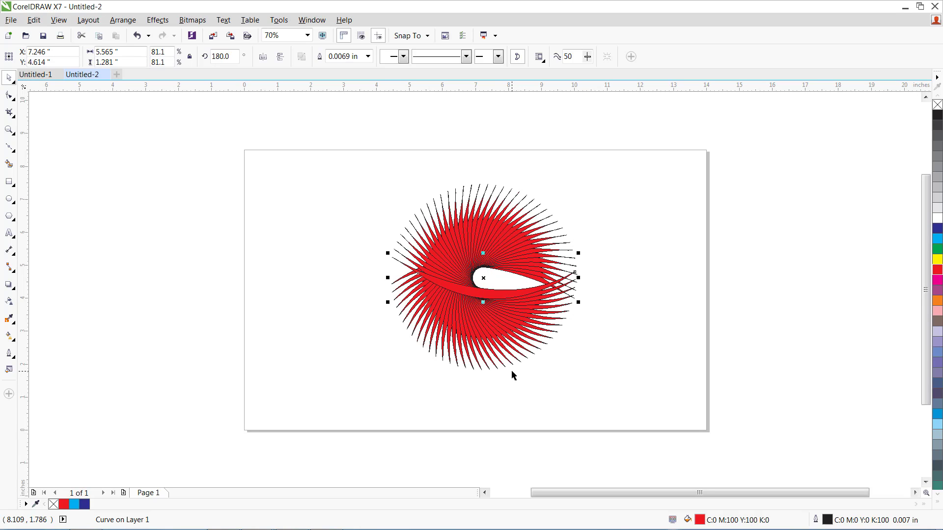
Continue the 5-degree rotated duplication of the red crescent through the full circle and onward until the newest copy is at 65 degrees
key(ctrl+r)
key(ctrl+r)
key(ctrl+r)
key(ctrl+r)
key(ctrl+r)
key(ctrl+r)
key(ctrl+r)
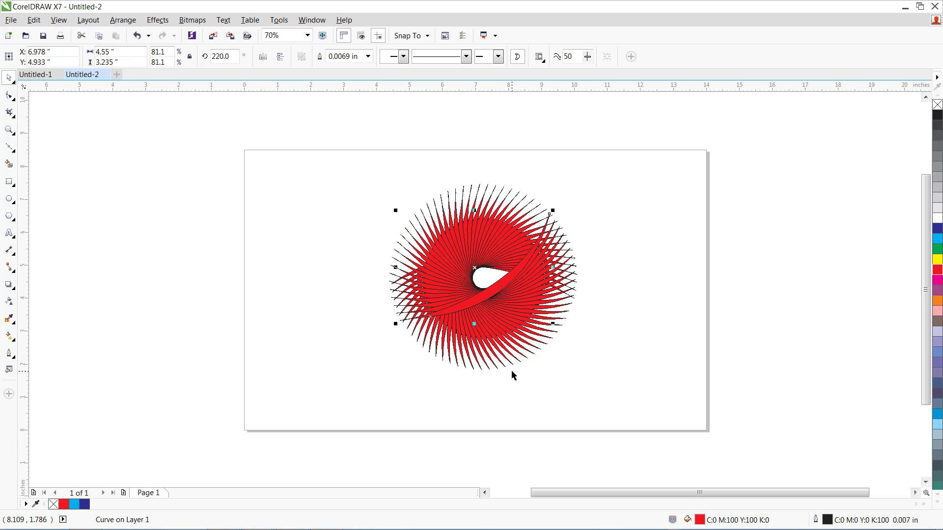
key(ctrl+r)
key(ctrl+r)
key(ctrl+r)
key(ctrl+r)
key(ctrl+r)
key(ctrl+r)
key(ctrl+r)
key(ctrl+r)
key(ctrl+r)
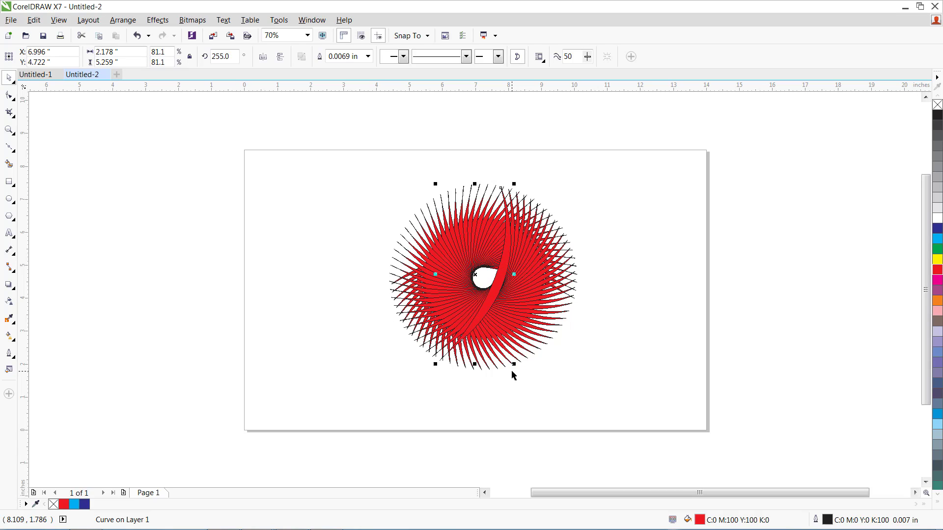
key(ctrl+r)
key(ctrl+r)
key(ctrl+r)
key(ctrl+r)
key(ctrl+r)
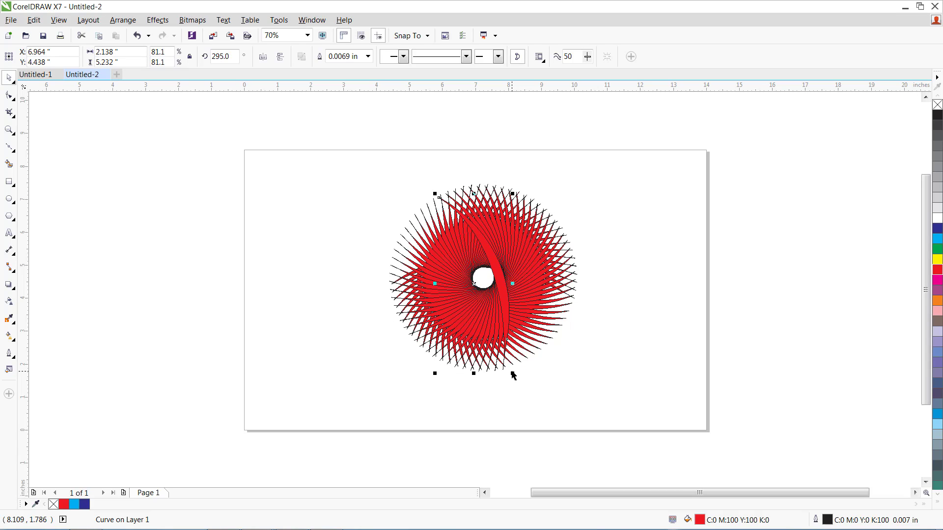
key(ctrl+r)
key(ctrl+r)
key(ctrl+r)
key(ctrl+r)
key(ctrl+r)
key(ctrl+r)
key(ctrl+r)
key(ctrl+r)
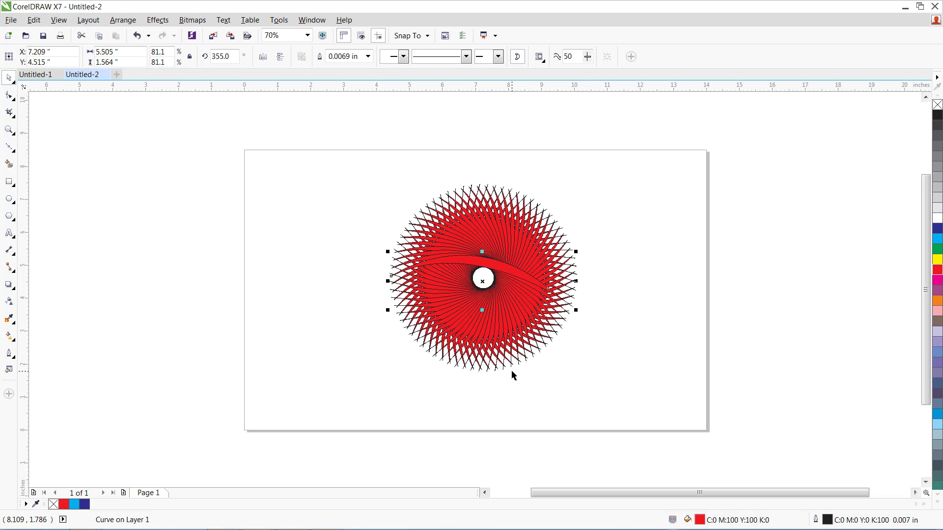
key(ctrl+r)
key(ctrl+r)
key(ctrl+r)
key(ctrl+r)
key(ctrl+r)
key(ctrl+r)
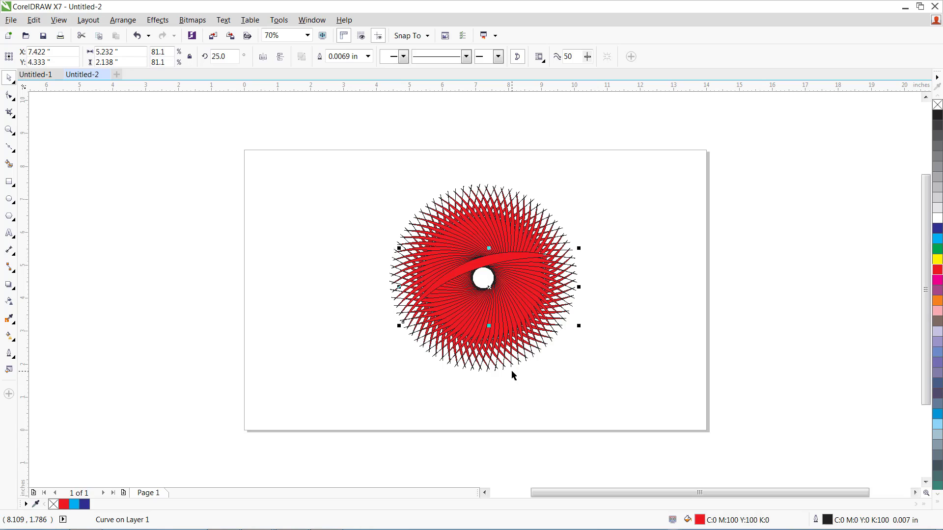
key(ctrl+r)
key(ctrl+r)
key(ctrl+r)
key(ctrl+r)
key(ctrl+r)
key(ctrl+r)
key(ctrl+r)
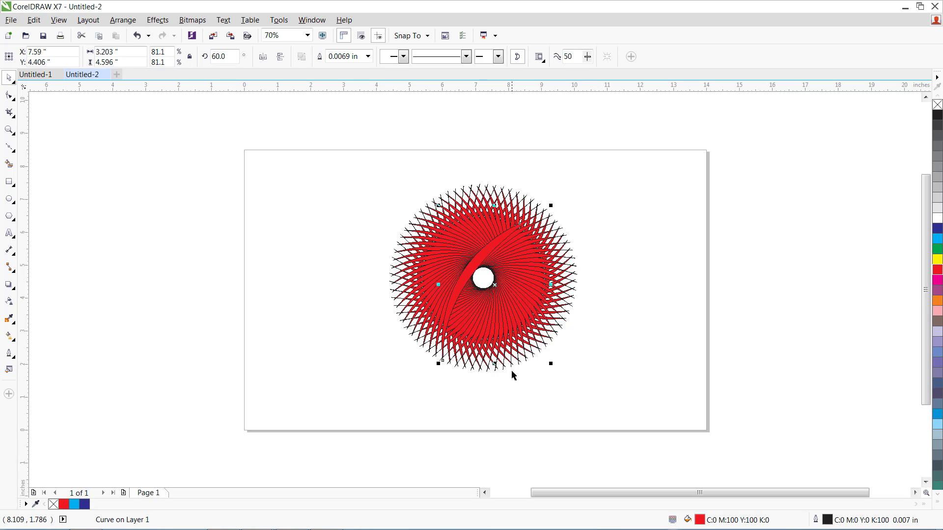
key(ctrl+r)
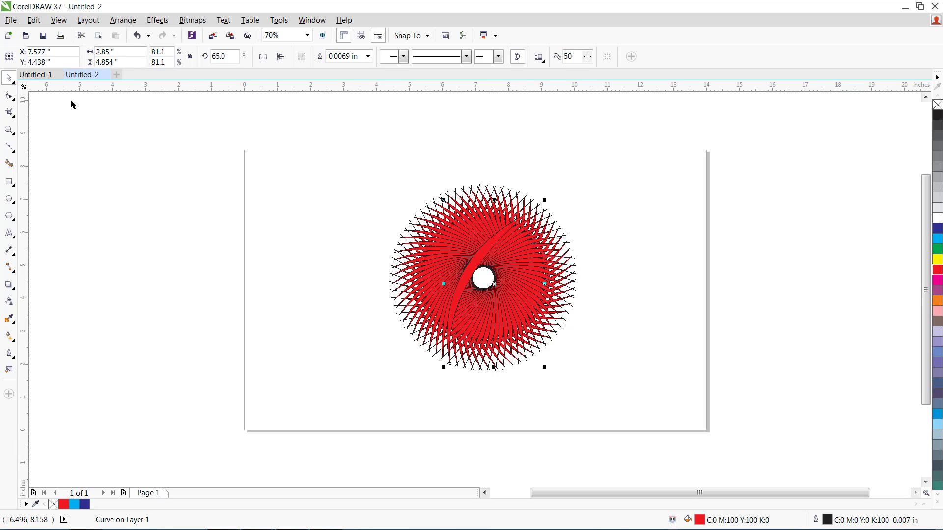
Select all the crescent copies of the radial pattern and delete them to clear the page
drag(304, 163, 668, 421)
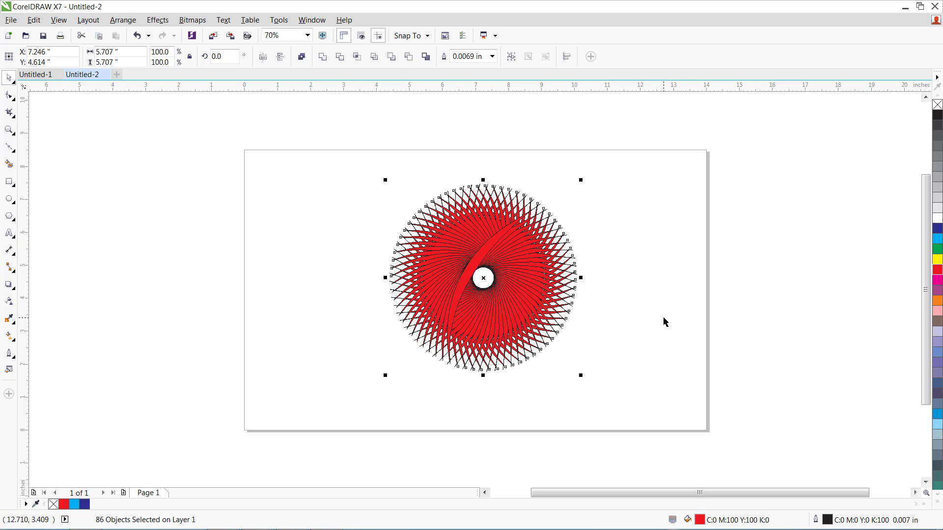
key(Delete)
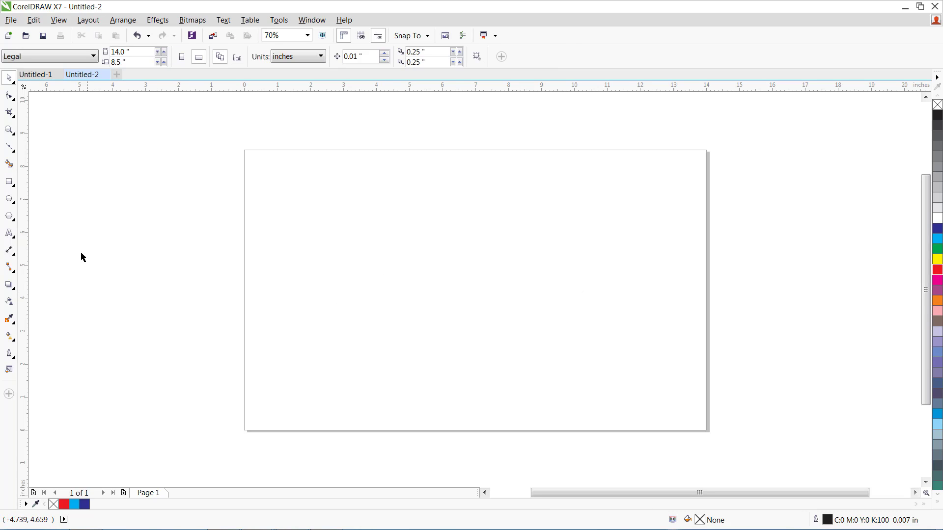